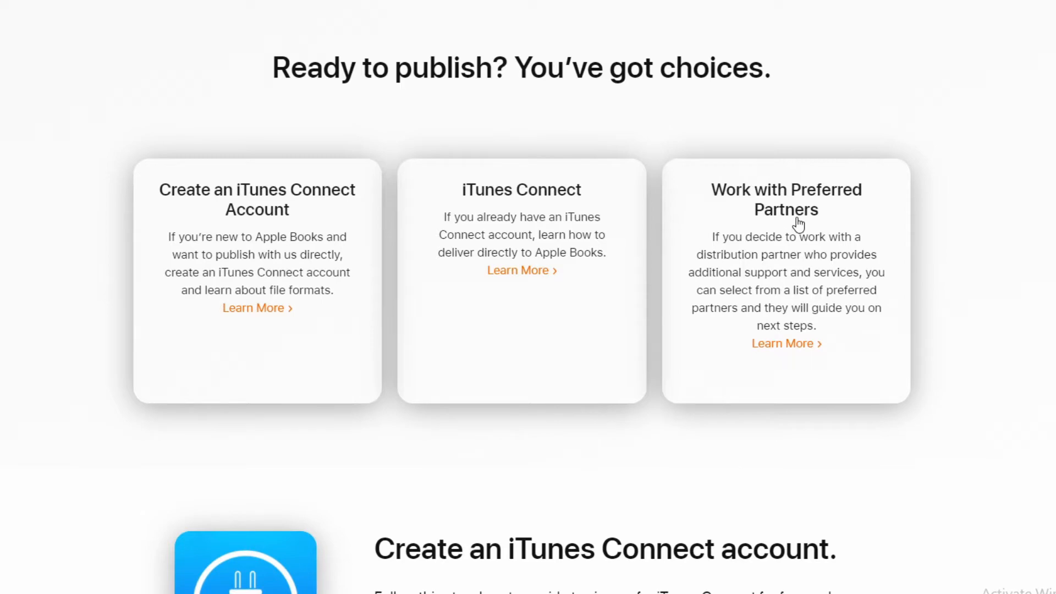
Open the details on working with preferred partners and review the aggregators and conversion houses in the partner table
click(802, 350)
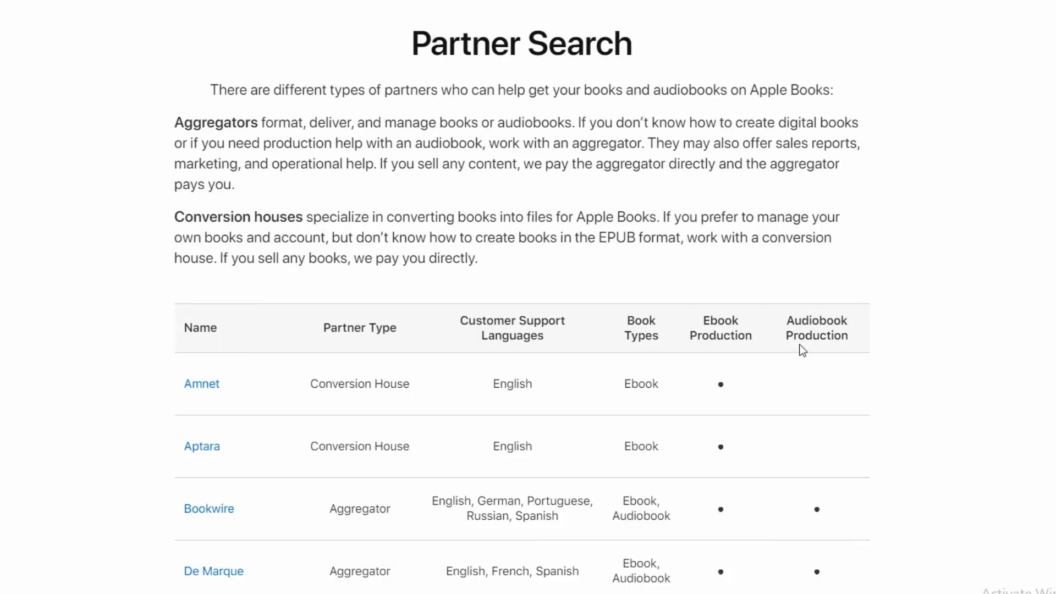
scroll(983, 358, down, 3)
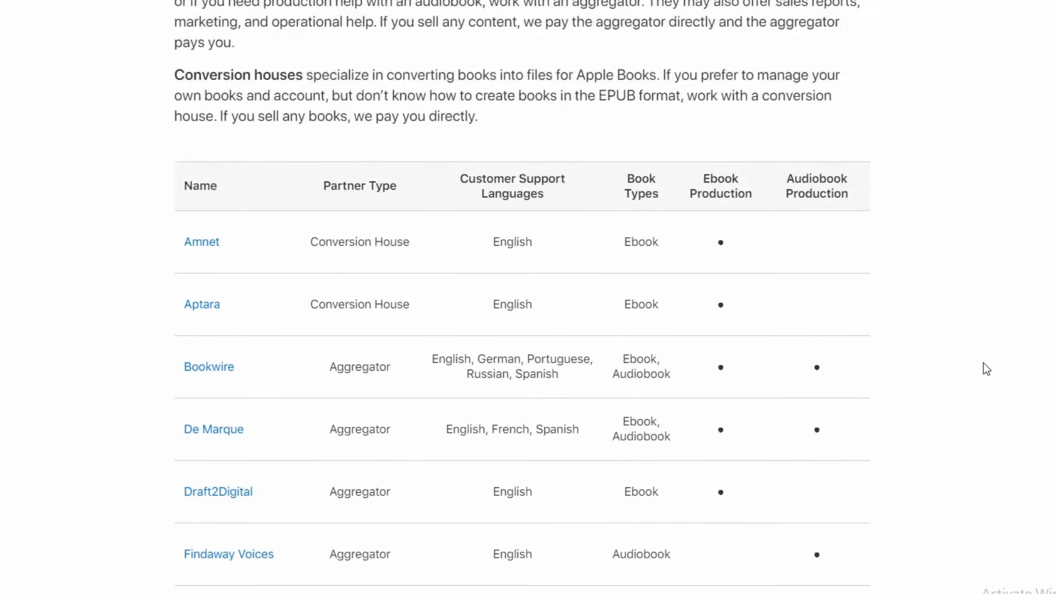
scroll(983, 362, down, 1)
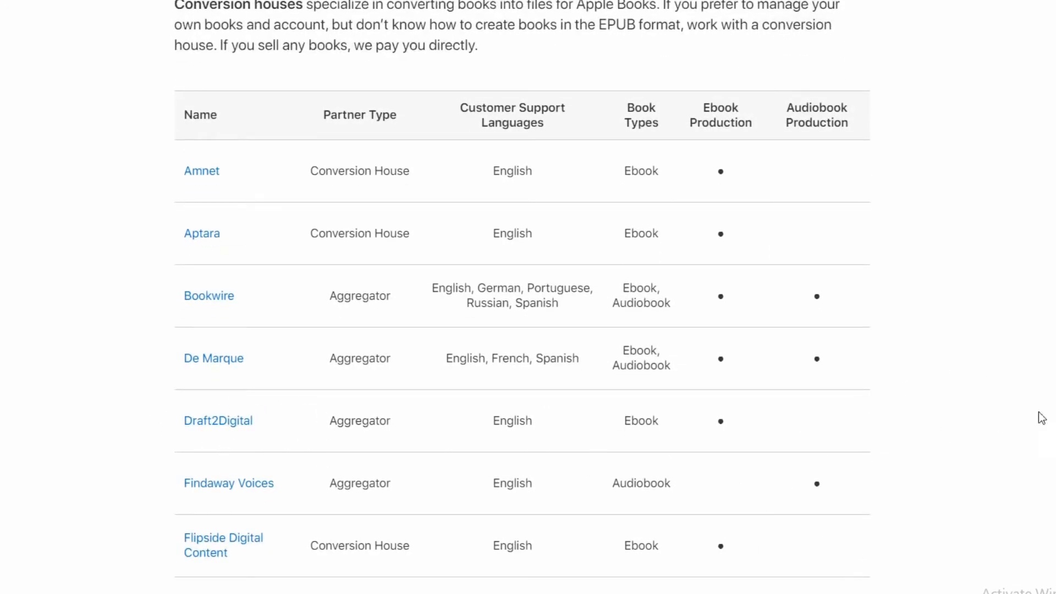
scroll(1049, 461, up, 3)
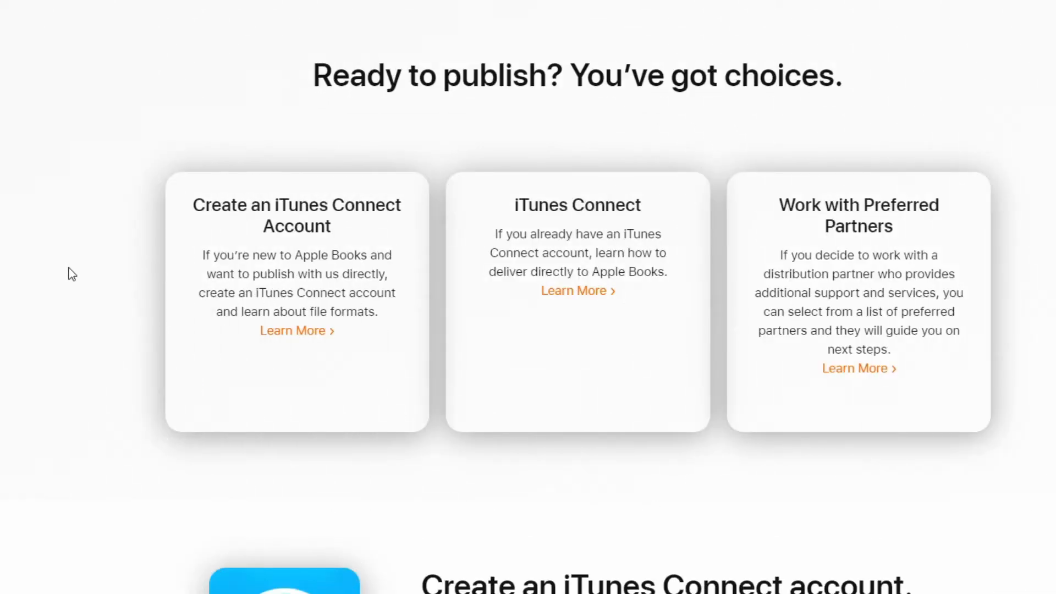
Open the guide on creating an iTunes Connect account and read its requirements and sign-up instructions
click(305, 337)
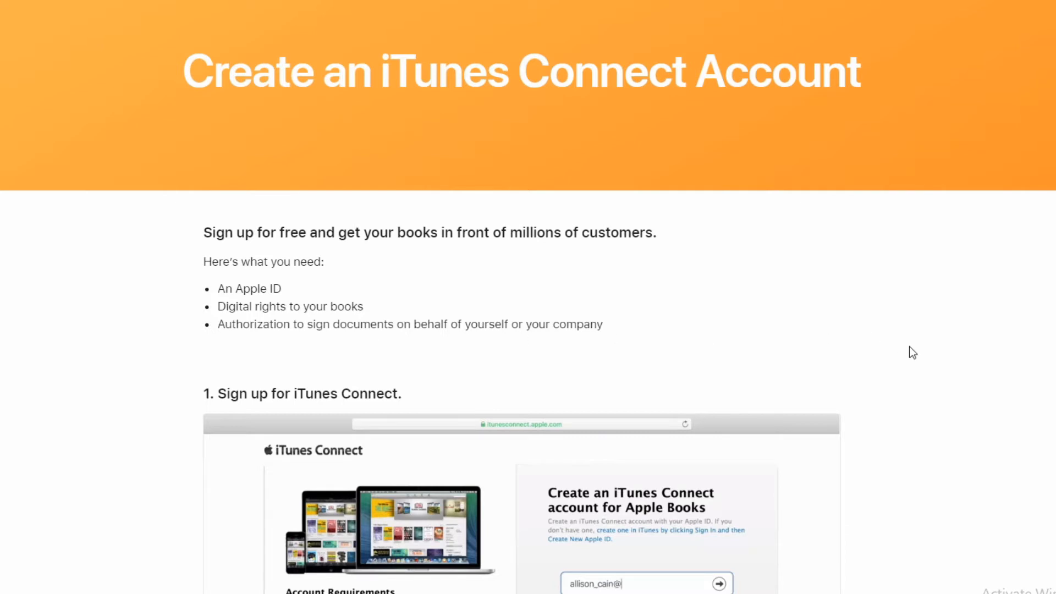
scroll(989, 352, down, 3)
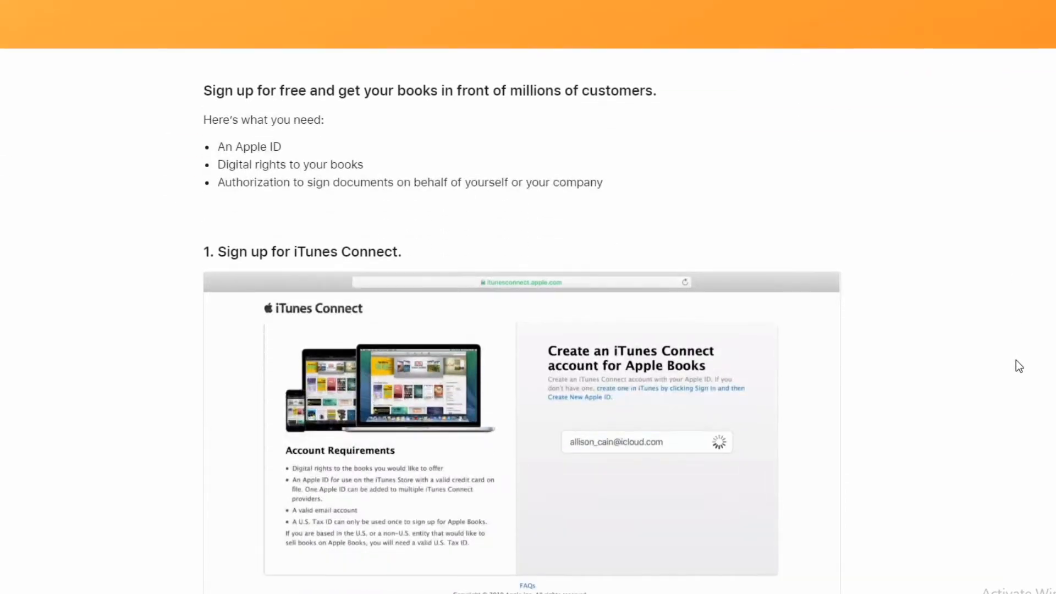
scroll(998, 370, down, 1)
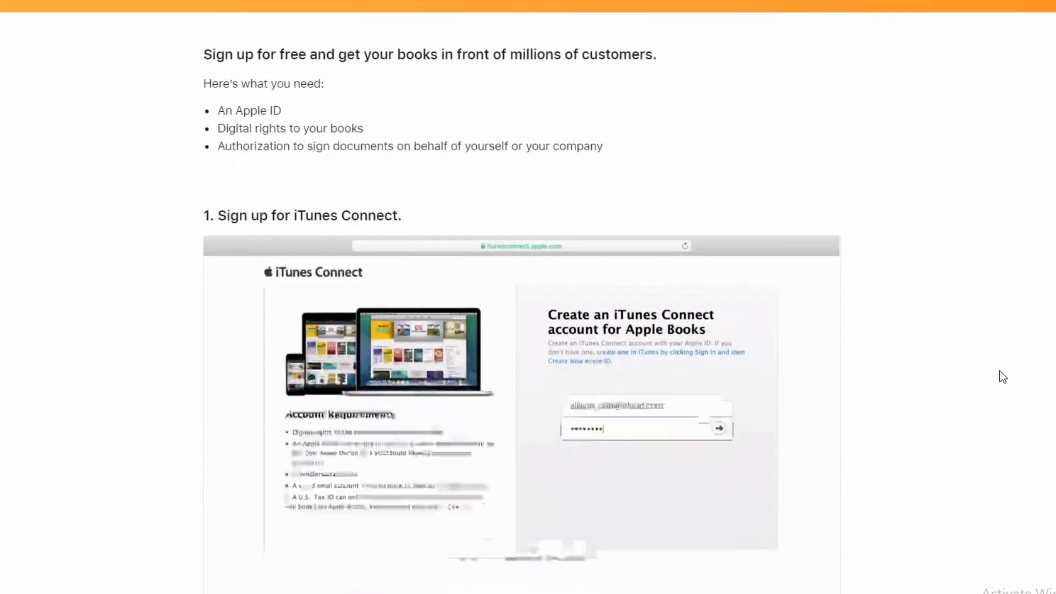
scroll(998, 376, down, 3)
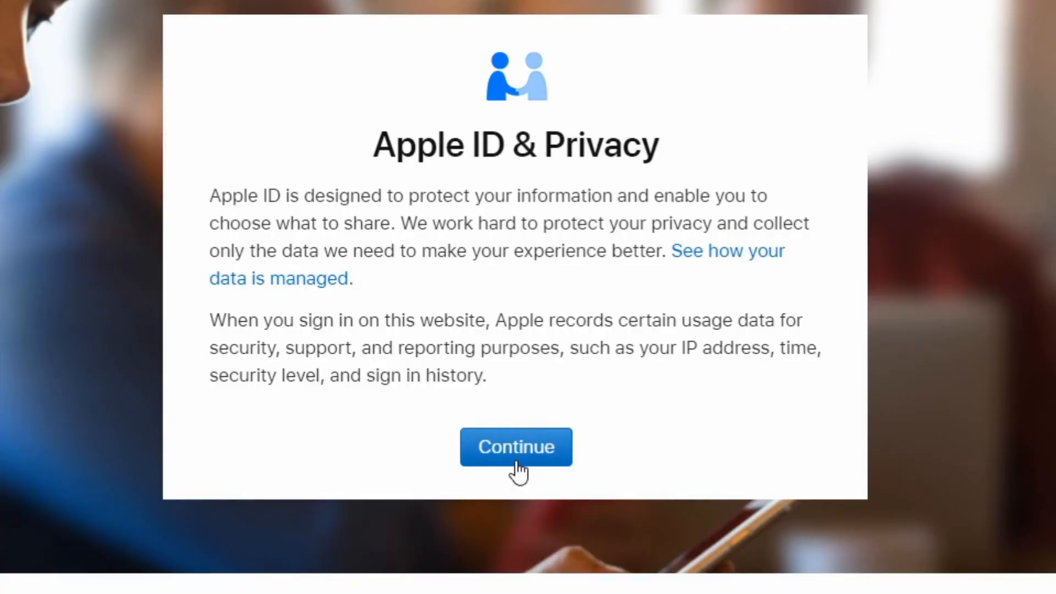
Accept the Apple ID privacy notice, check the account page, and confirm the publisher type for the iTunes Connect account
click(516, 460)
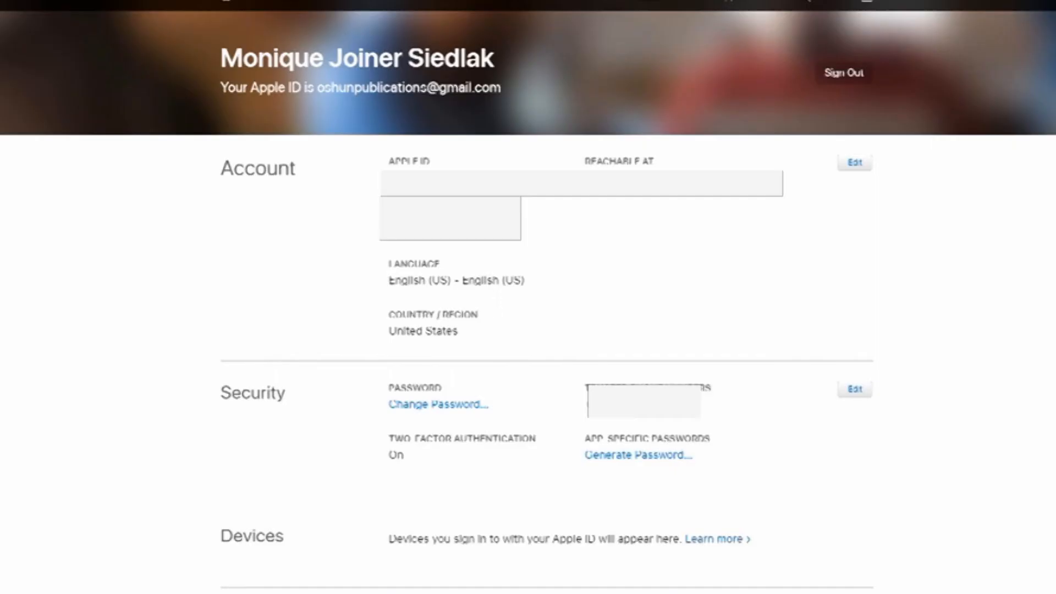
scroll(726, 569, down, 7)
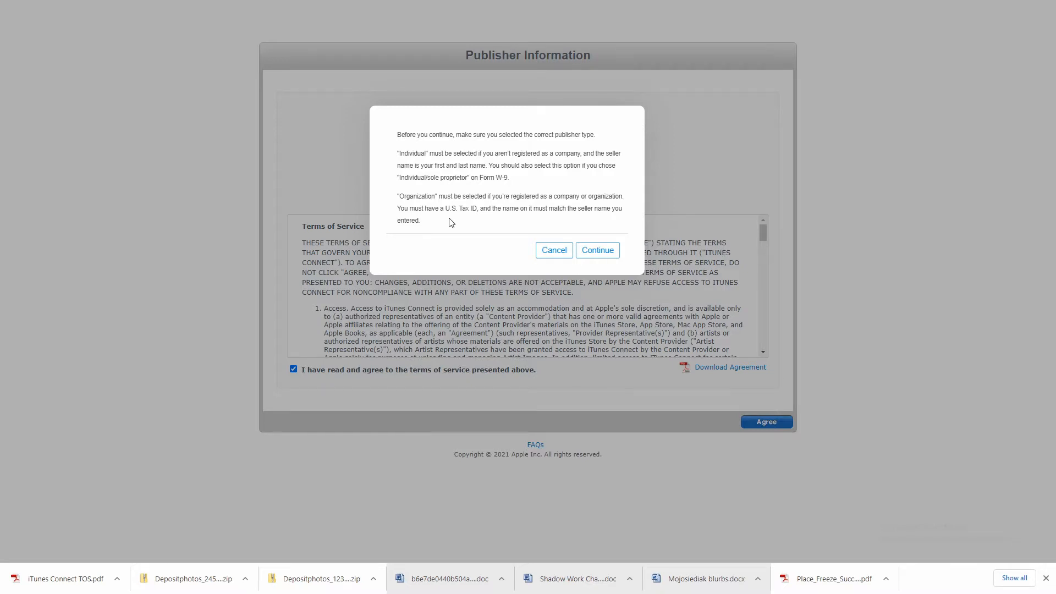
click(598, 251)
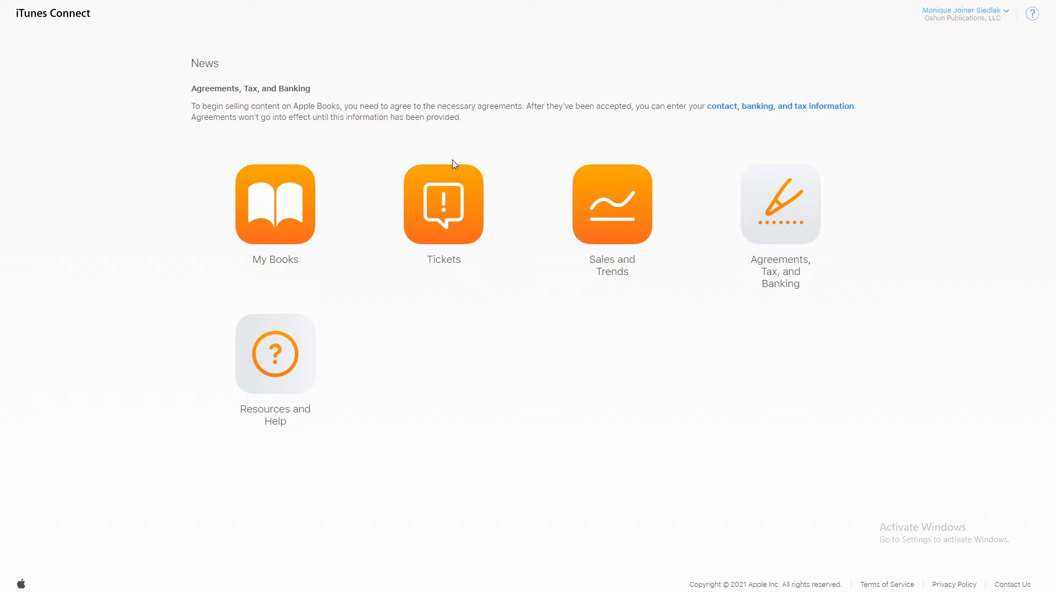
Open the Books agreement under Agreements, Tax, and Banking and choose Offer Your Books for Free and Sell Your Books
click(763, 204)
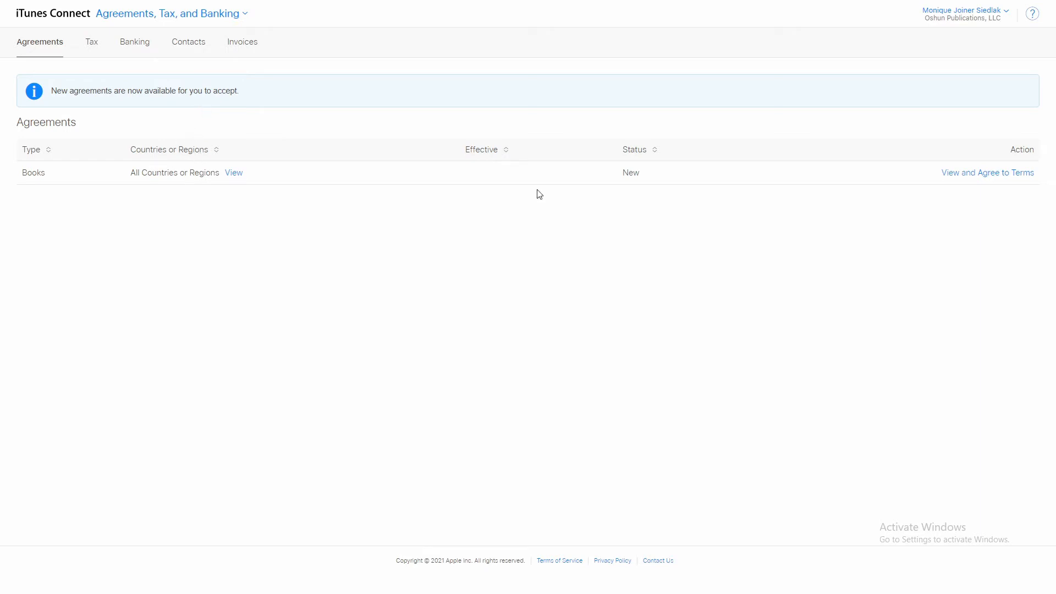
click(986, 175)
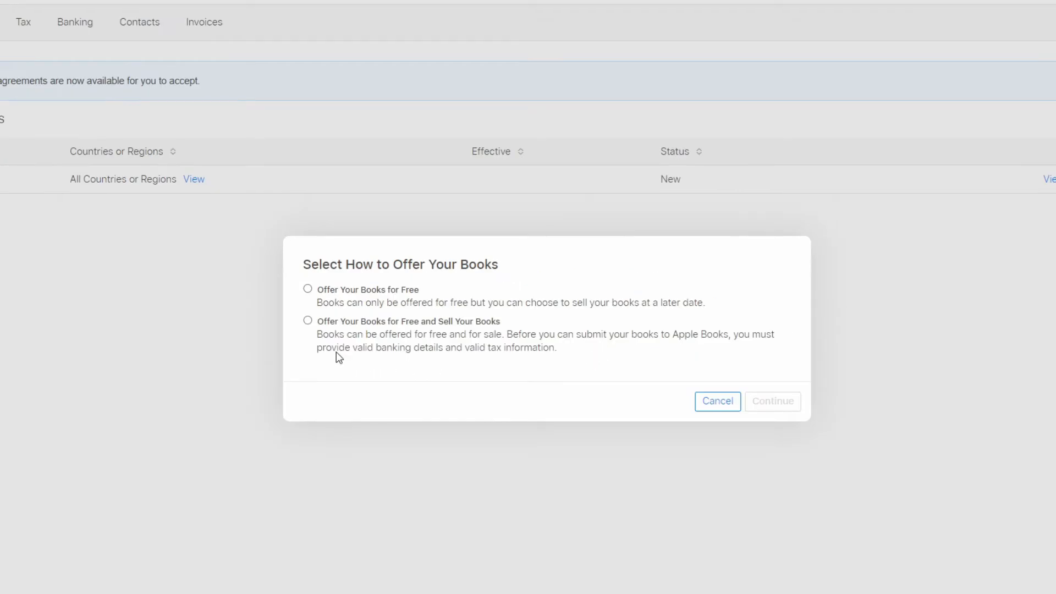
click(308, 321)
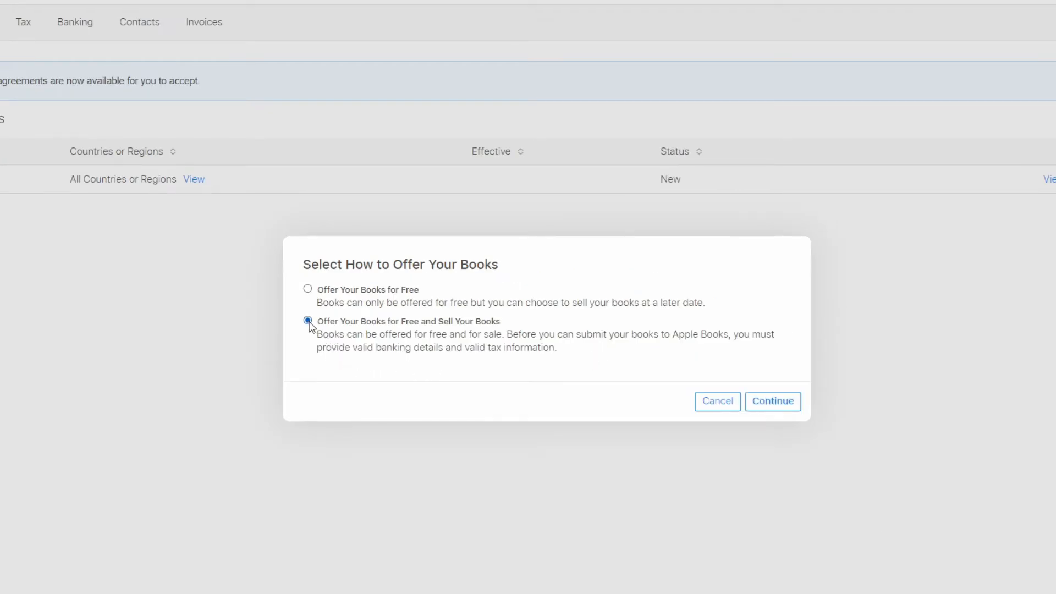
click(772, 411)
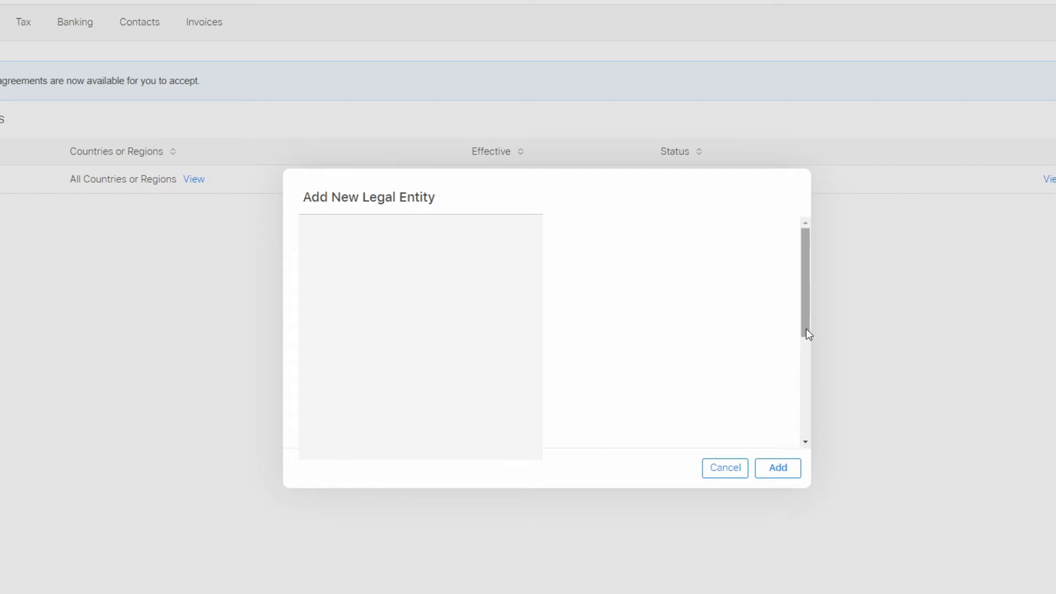
Go through the new legal entity details and agree to the terms of the Paid Books Agreement
drag(806, 329, 825, 428)
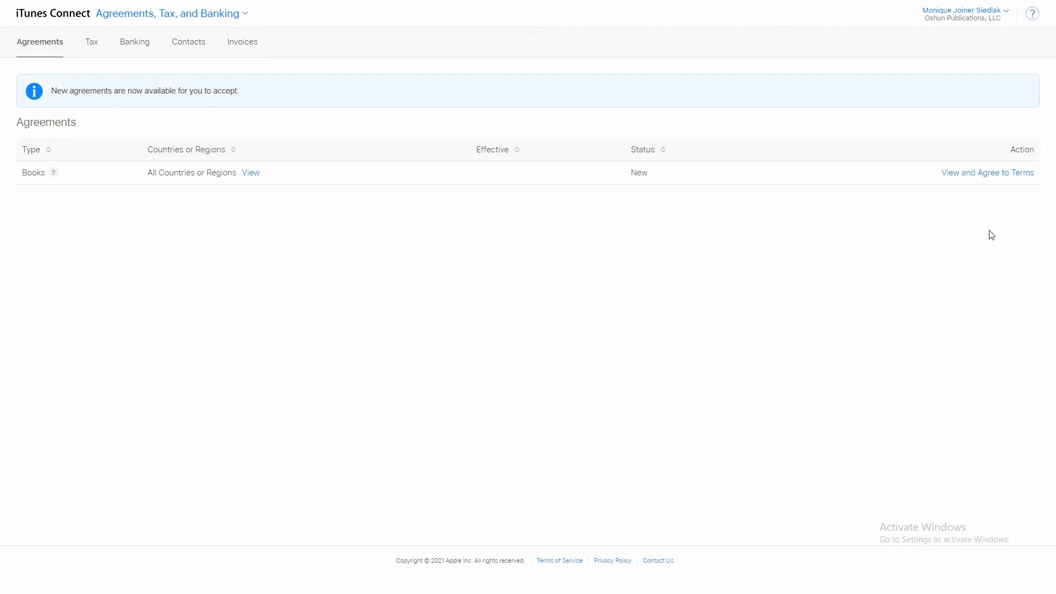
click(974, 174)
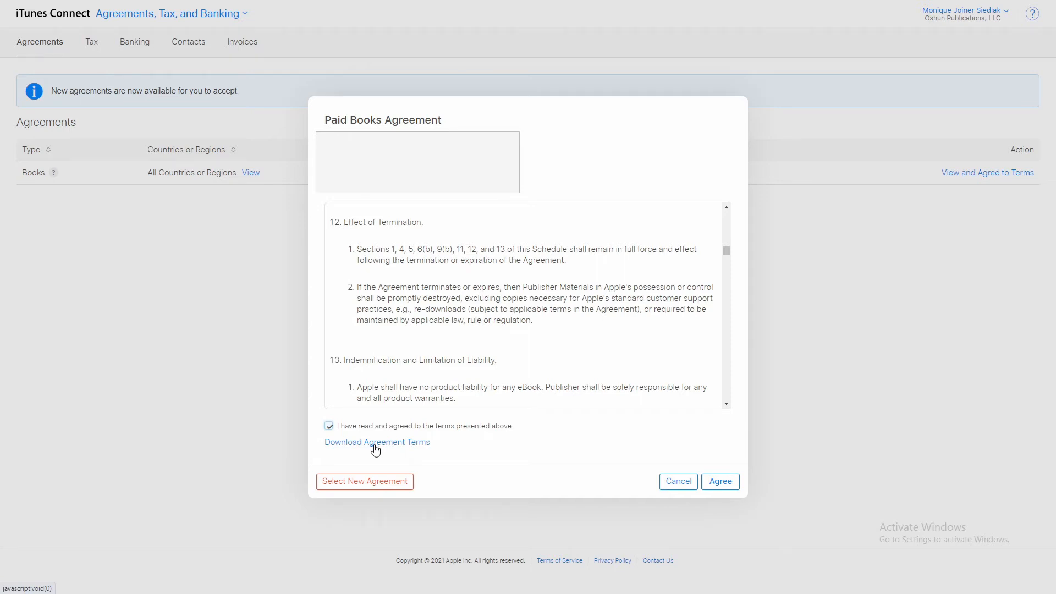
click(722, 467)
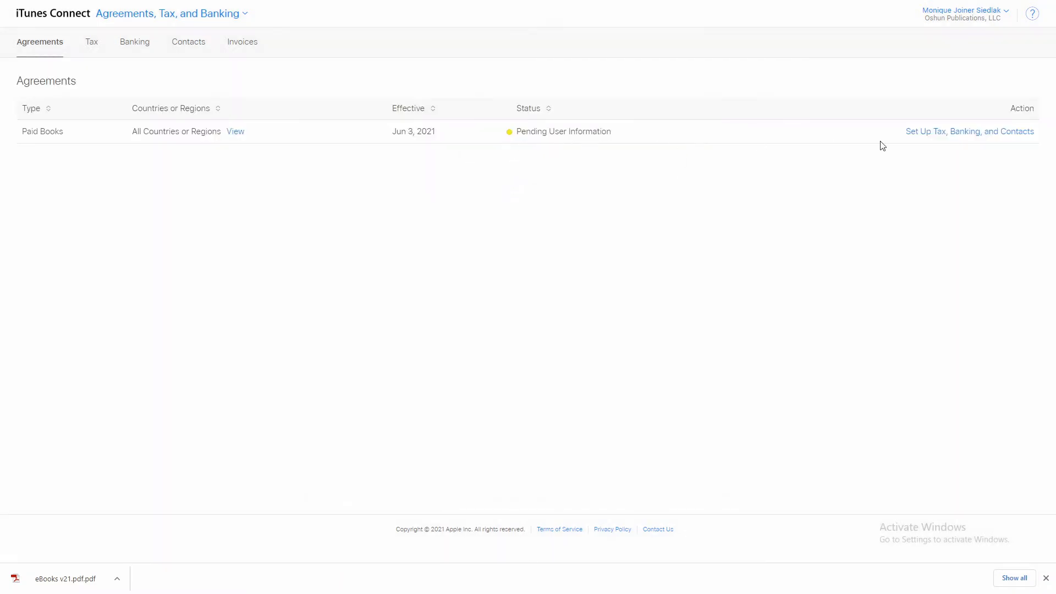
Set up the bank account and the United States tax form for the Paid Books agreement
click(971, 133)
click(508, 271)
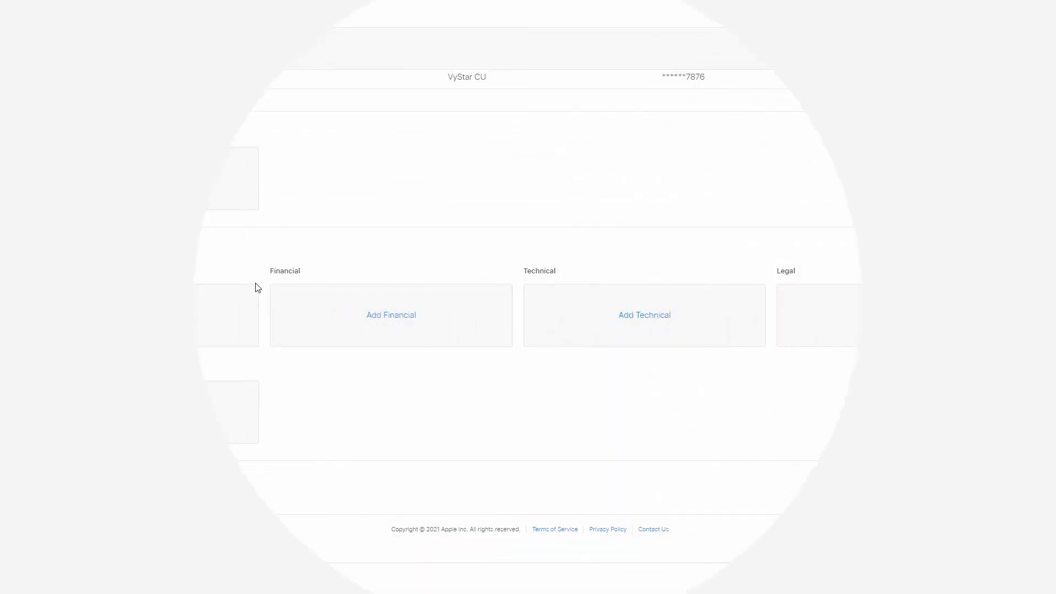
click(164, 179)
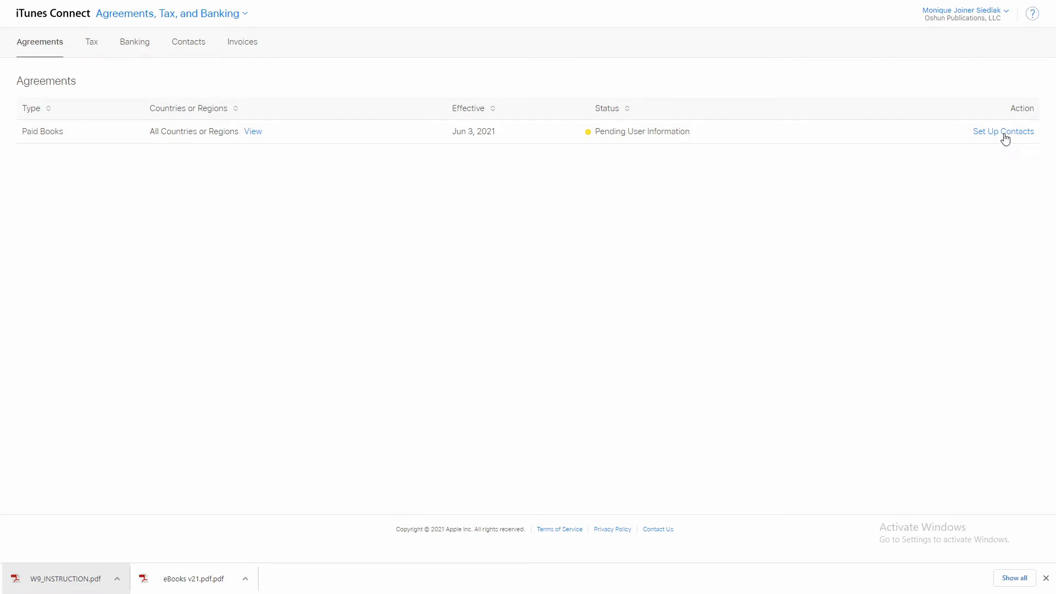
Open the contact setup for Paid Books and start a new Senior Management contact at the first name
click(1004, 133)
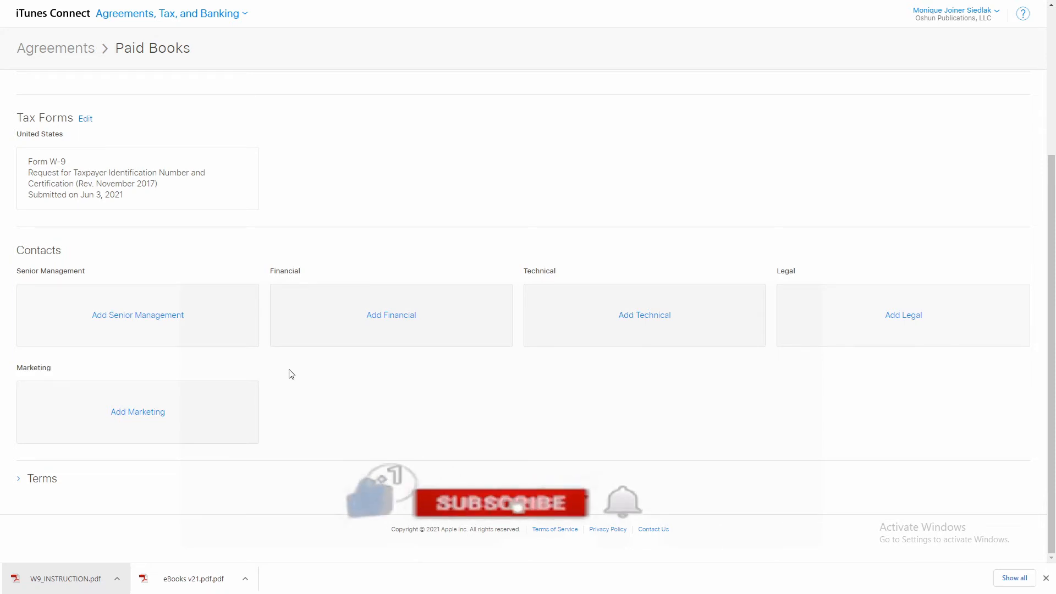
click(151, 325)
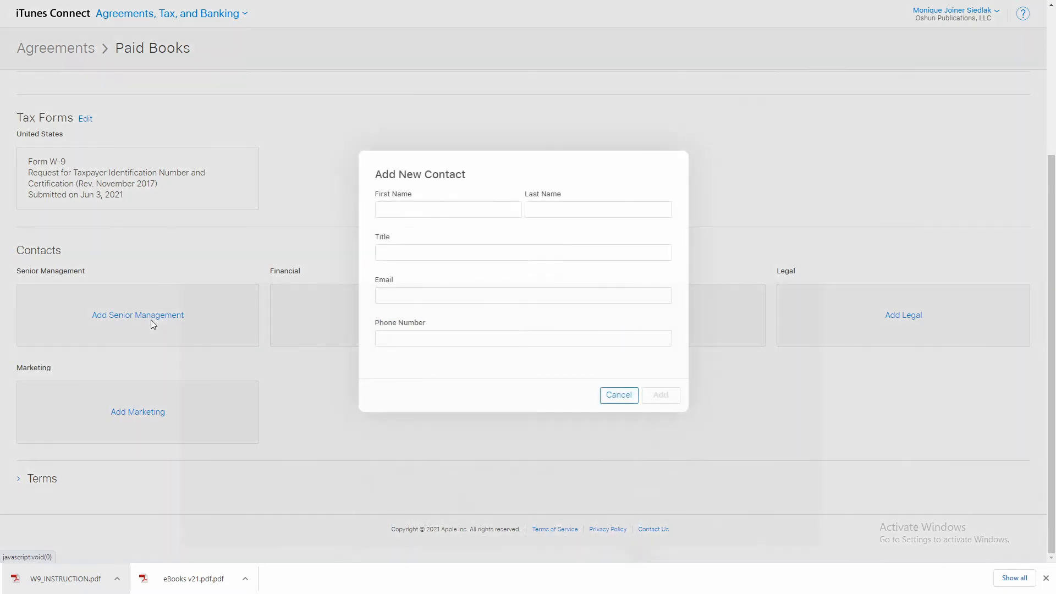
click(428, 211)
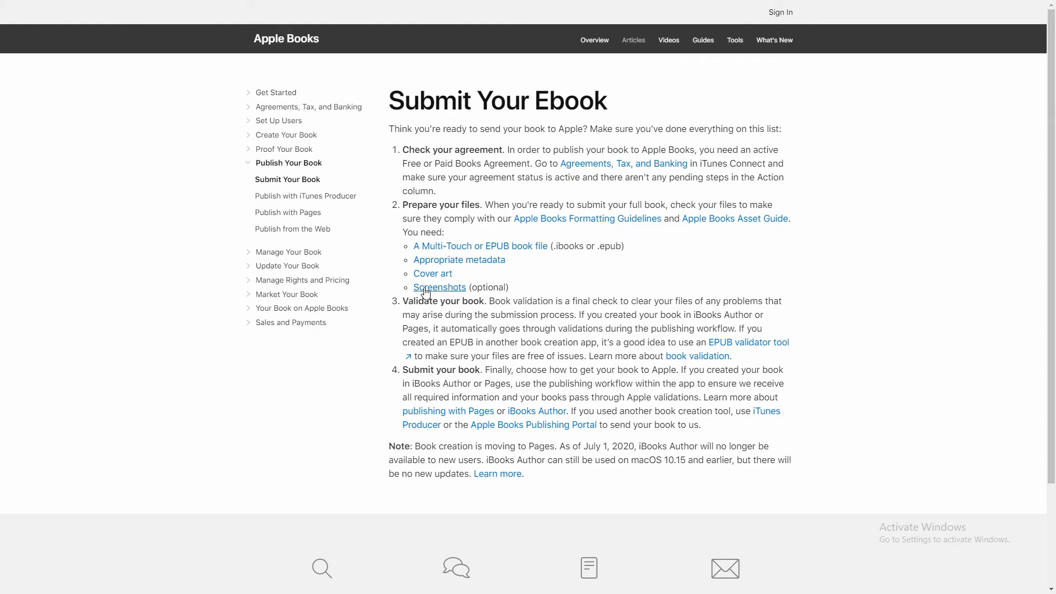
Go to the Apple Books Publishing Portal from the Submit Your Ebook article and start setting up a pre-order
click(517, 426)
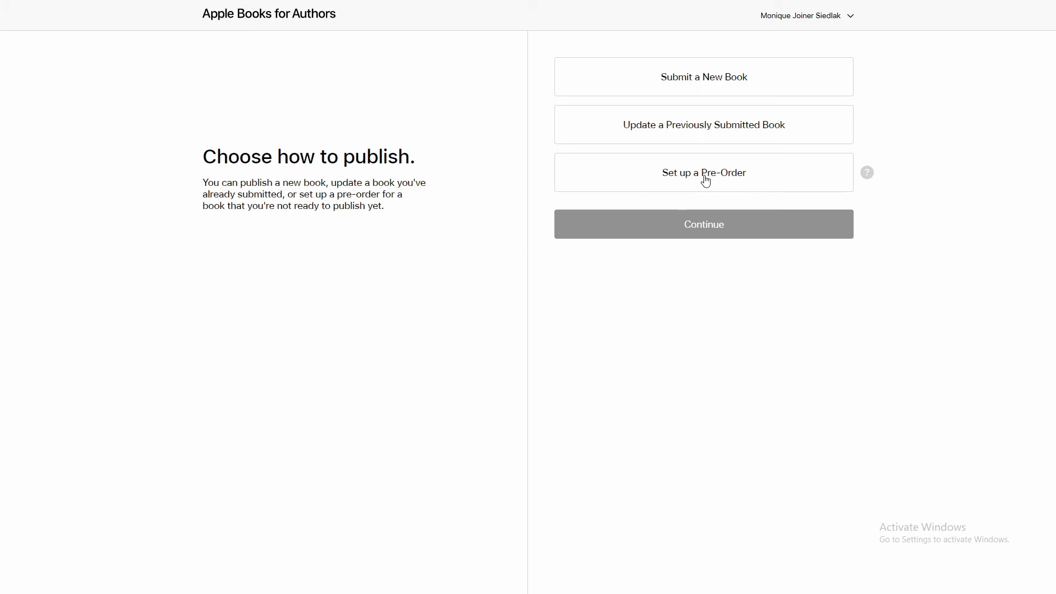
click(705, 180)
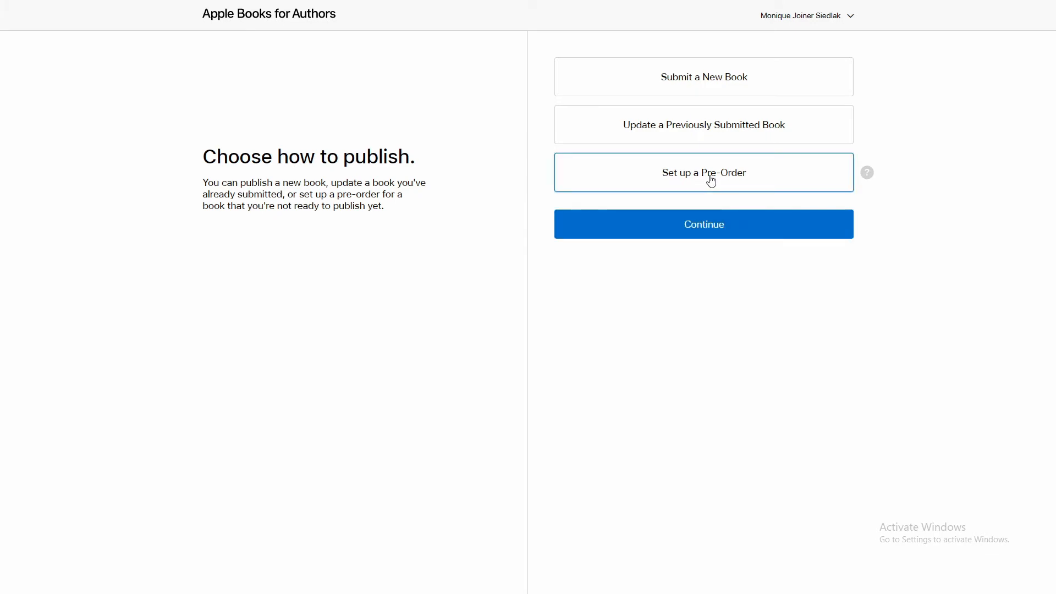
click(713, 230)
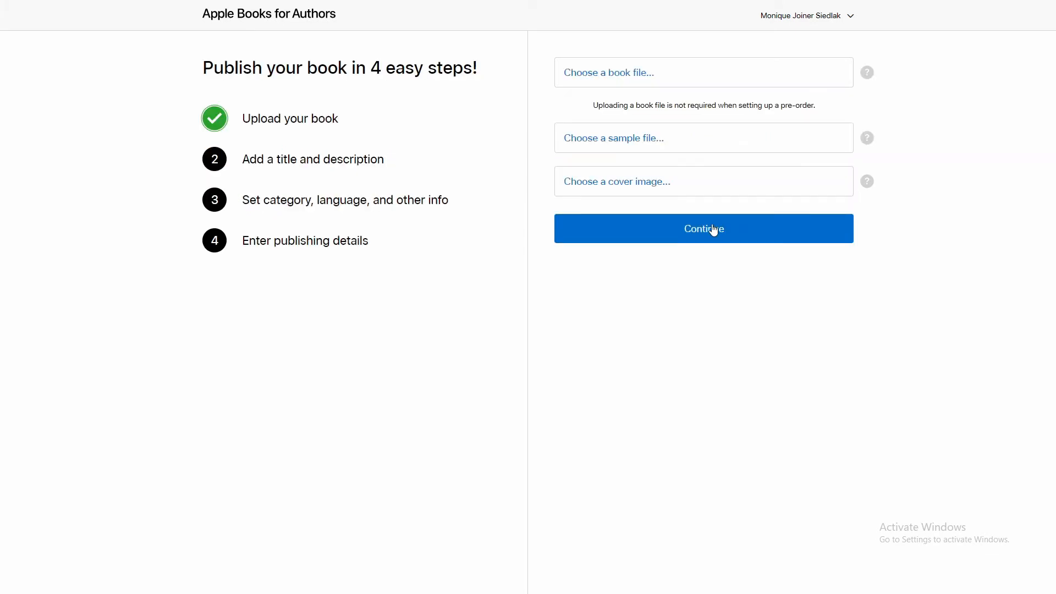
Upload Ancestors-Magic-Generic.epub as the book file and Ancestors-Magic-Generic.jpg as the cover image, and continue to the title and description
click(674, 80)
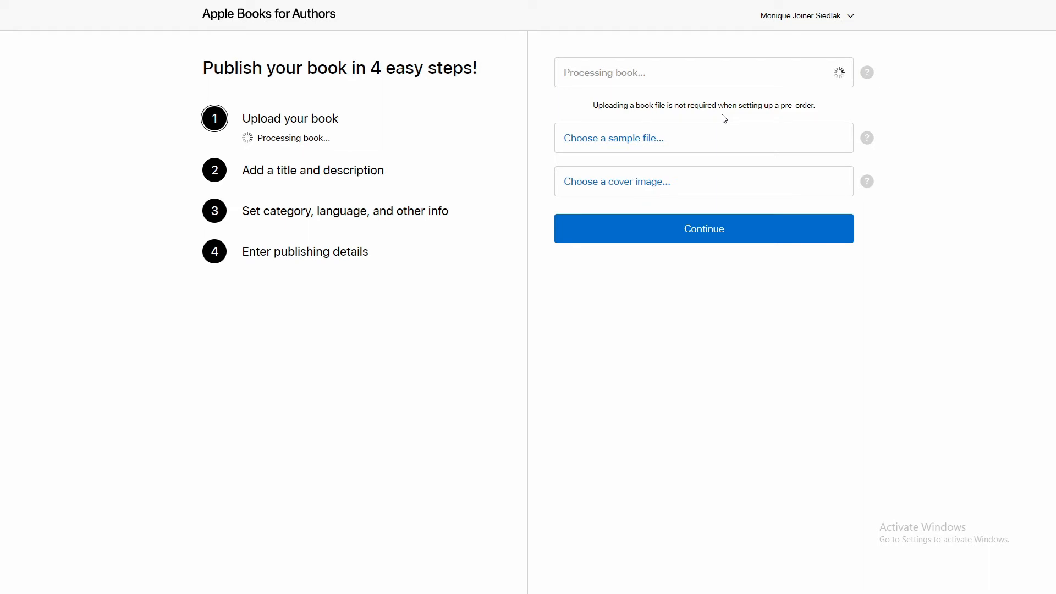
click(867, 139)
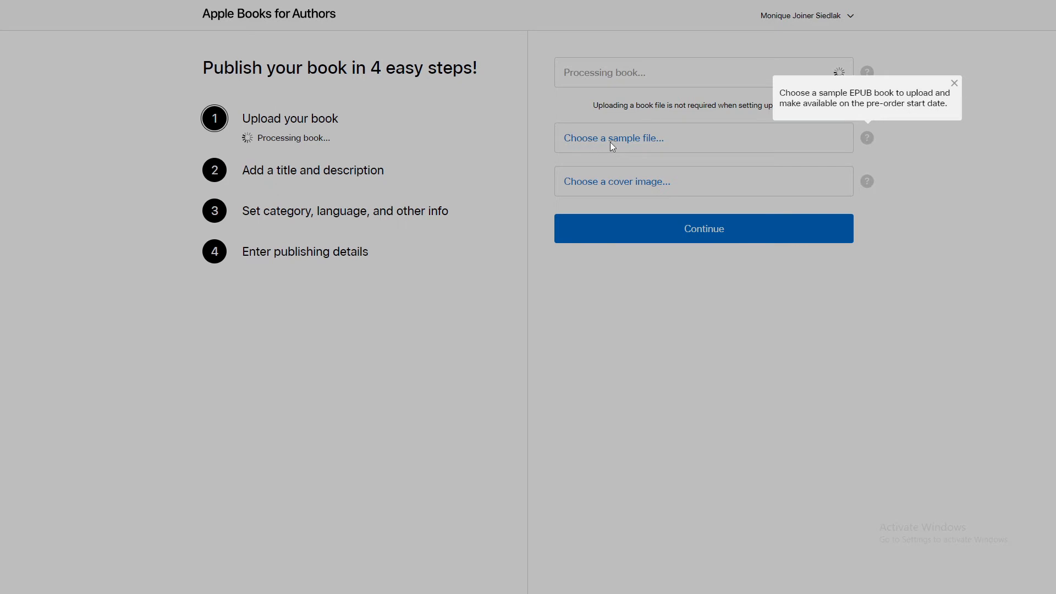
click(956, 82)
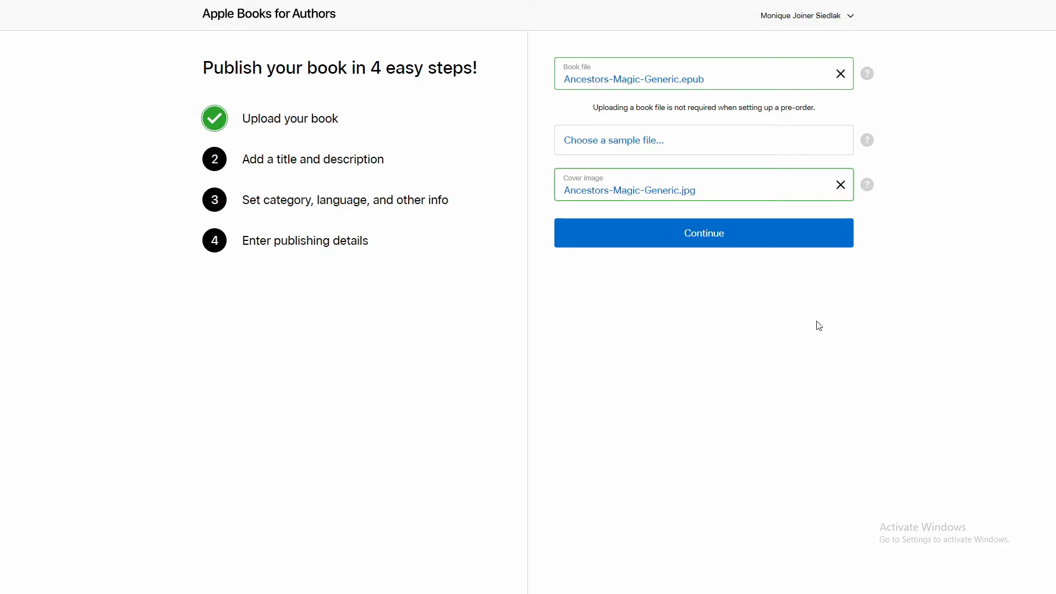
click(763, 242)
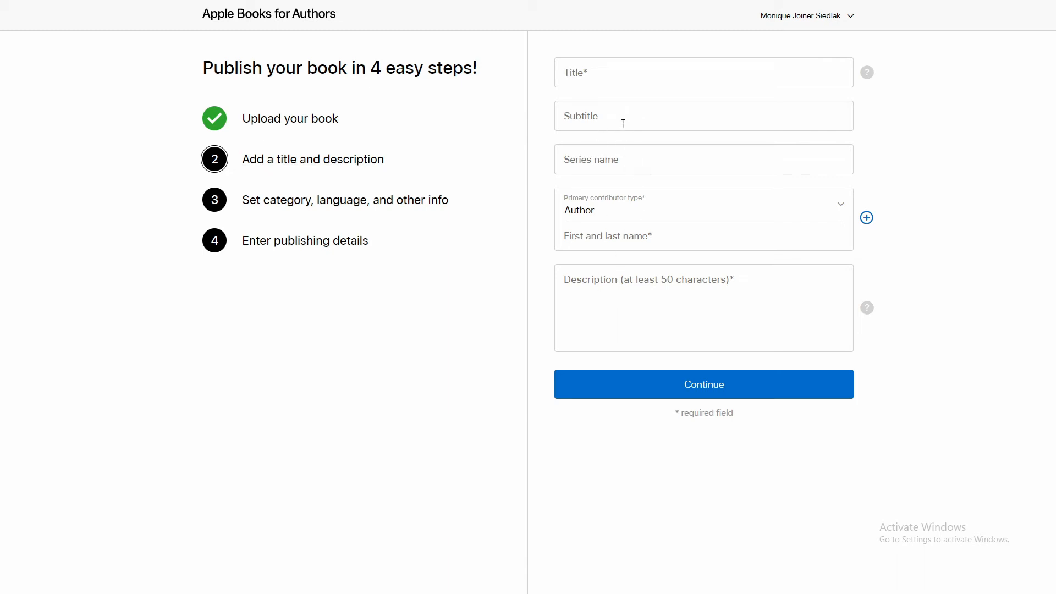
Enter Ancestor's Magic as the book title and paste the author's full name for the primary contributor
right_click(605, 75)
click(634, 158)
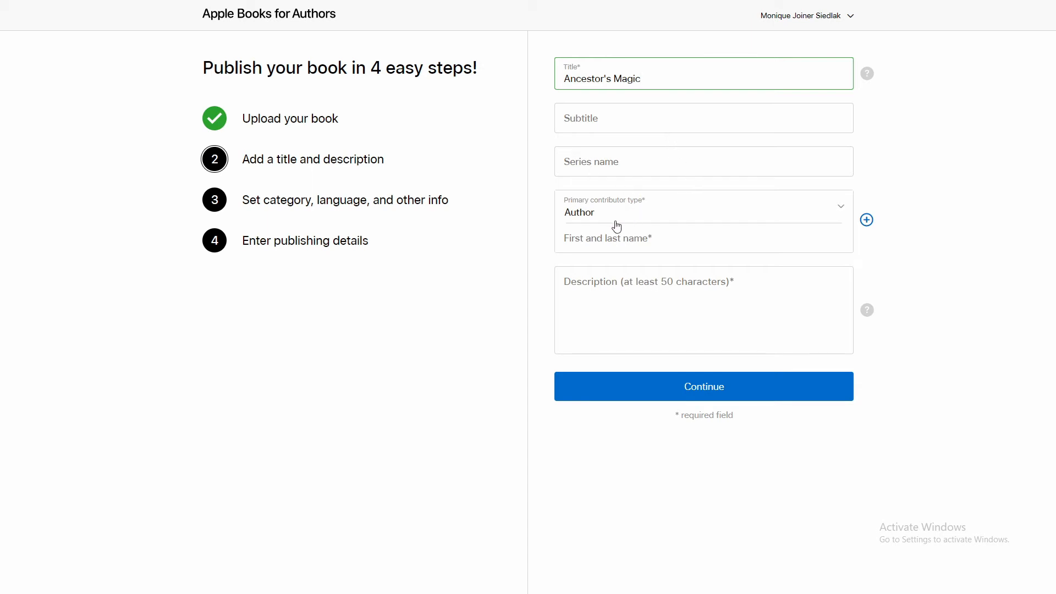
click(622, 237)
right_click(624, 237)
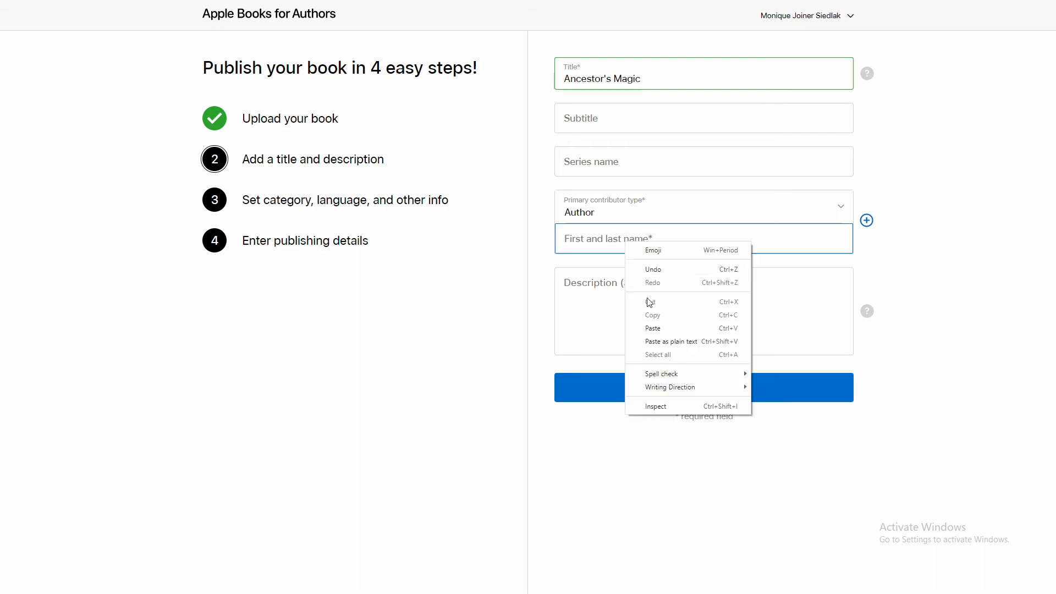
click(654, 329)
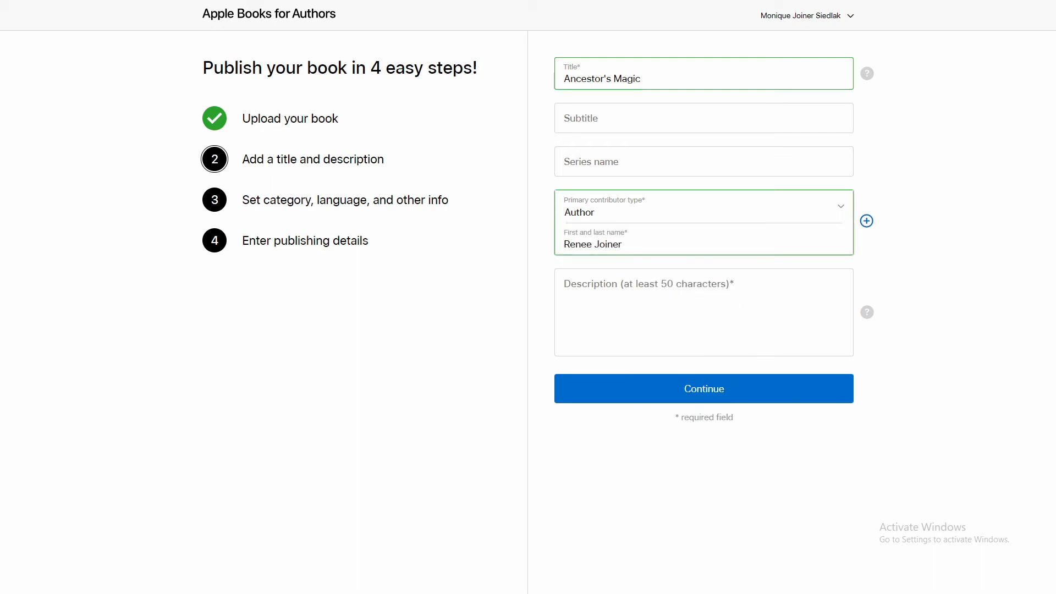
Paste the book blurb about Jade into the description, remove the trailing character, and check the text from its beginning
click(569, 287)
key(ctrl+v)
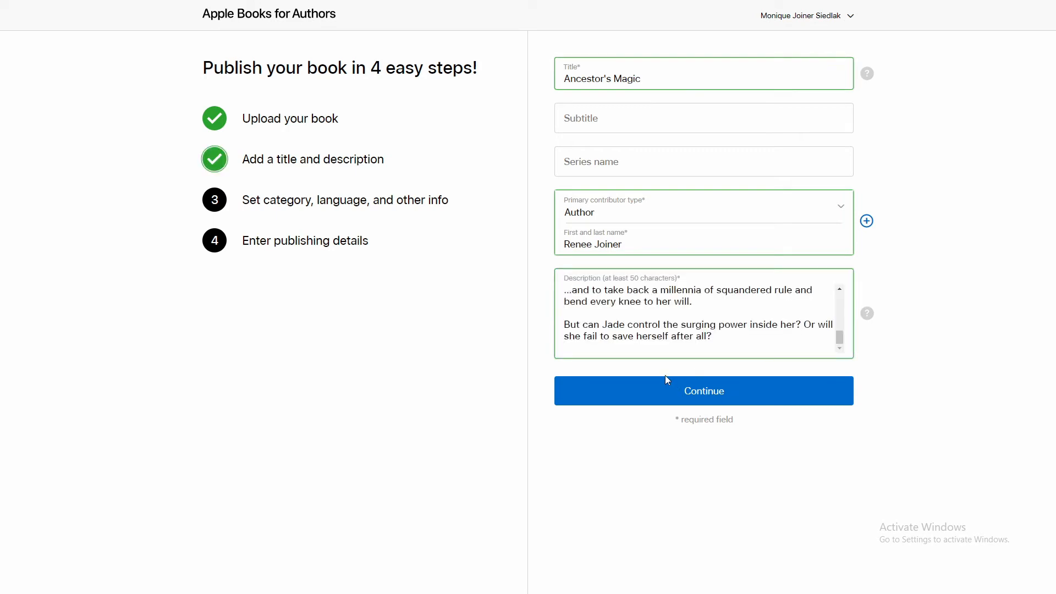
key(BackSpace)
drag(840, 337, 834, 291)
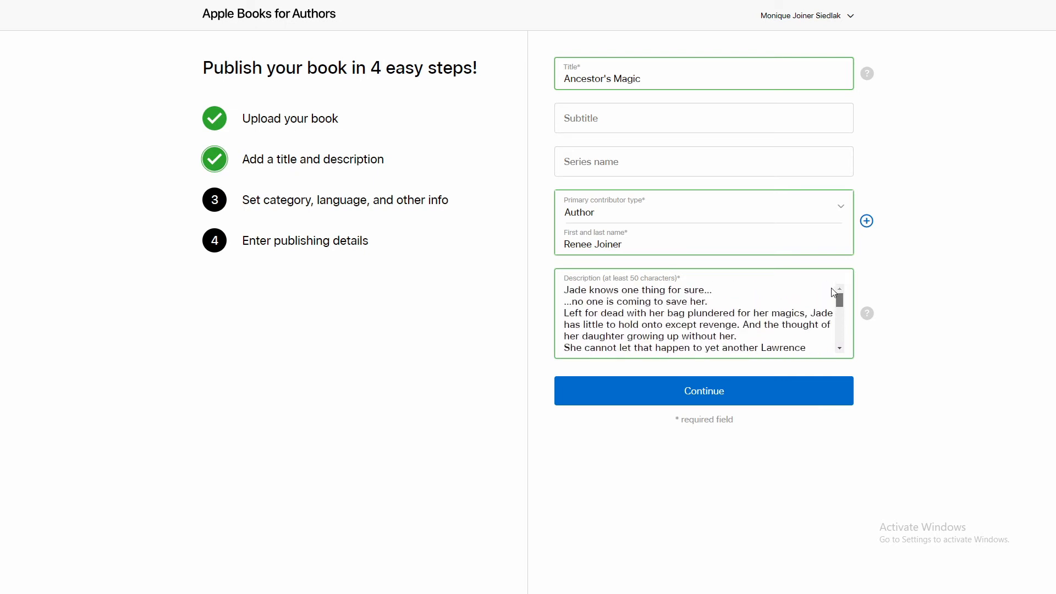
Continue to the category details and set three Fiction categories with subcategories Fantasy / Dark Fantasy, Fantasy / Paranormal and Fantasy / Contemporary
scroll(834, 292, down, 5)
click(742, 395)
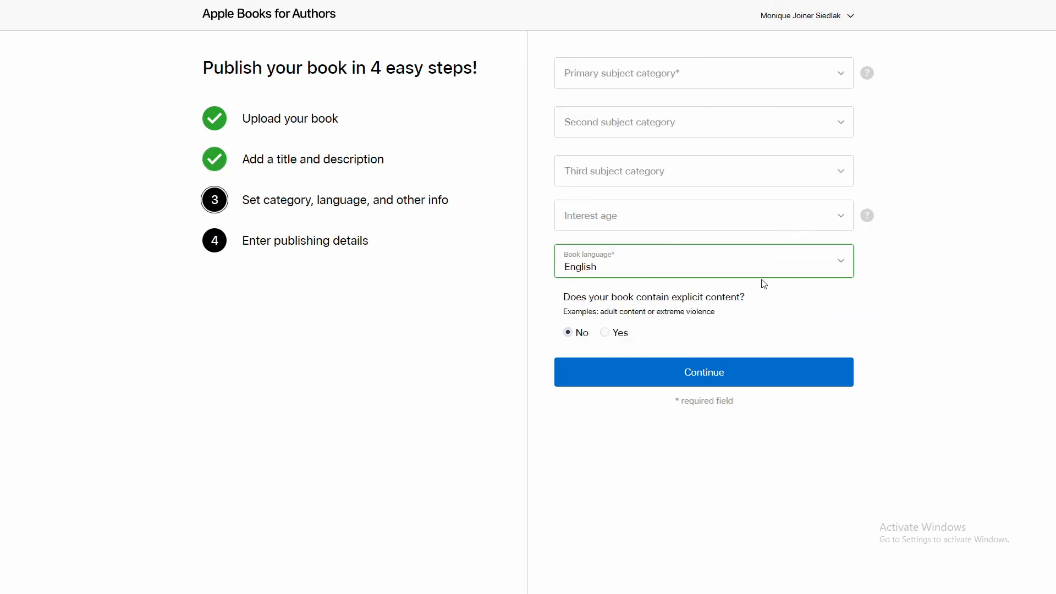
click(841, 75)
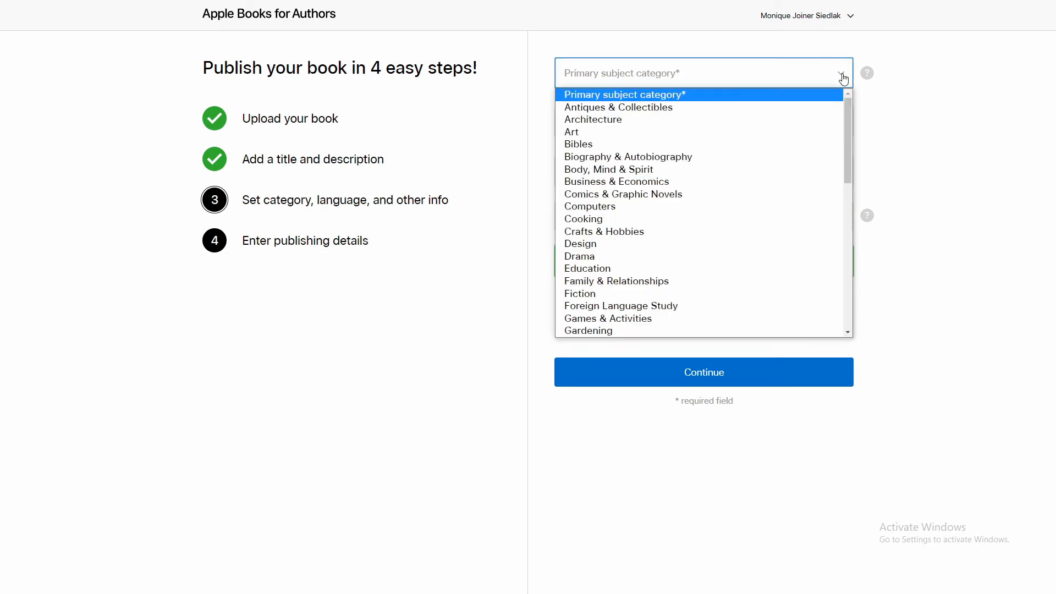
drag(852, 119, 846, 149)
click(638, 215)
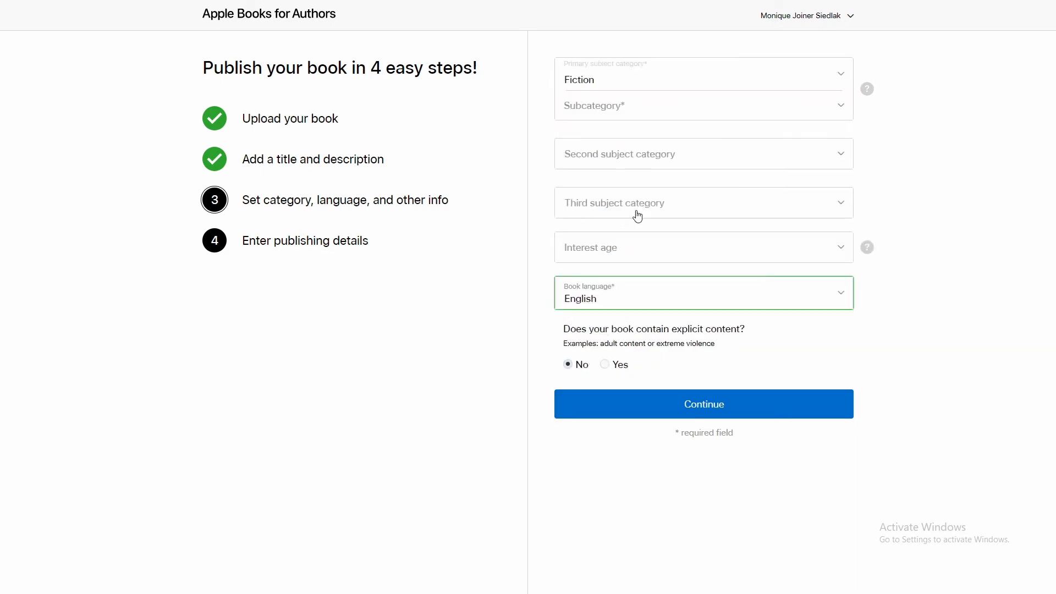
click(841, 110)
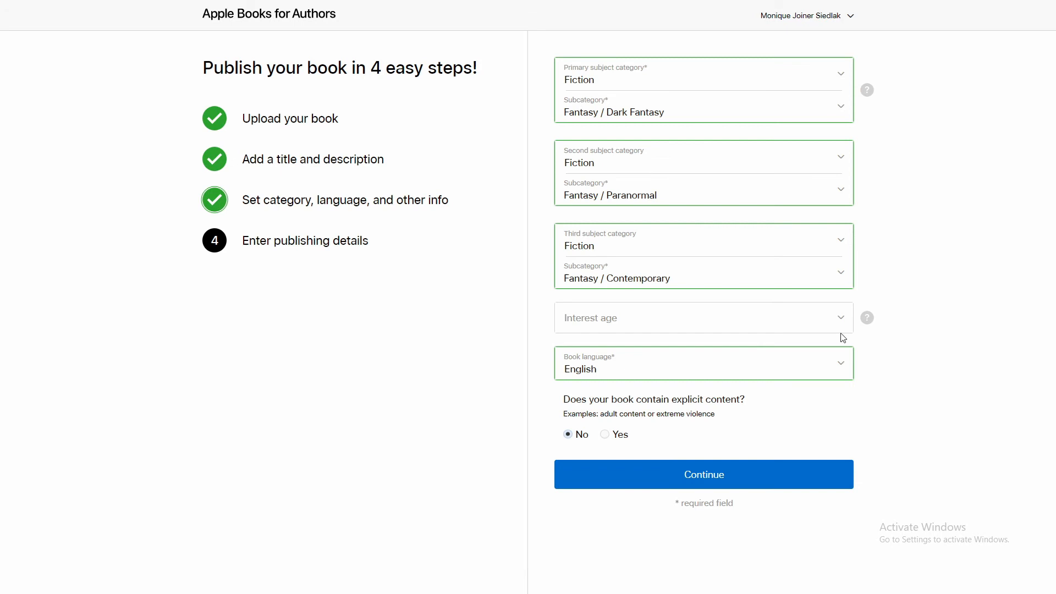
Set the interest age to 12 and Older, mark the book as containing explicit content, and continue to the publishing details
click(841, 321)
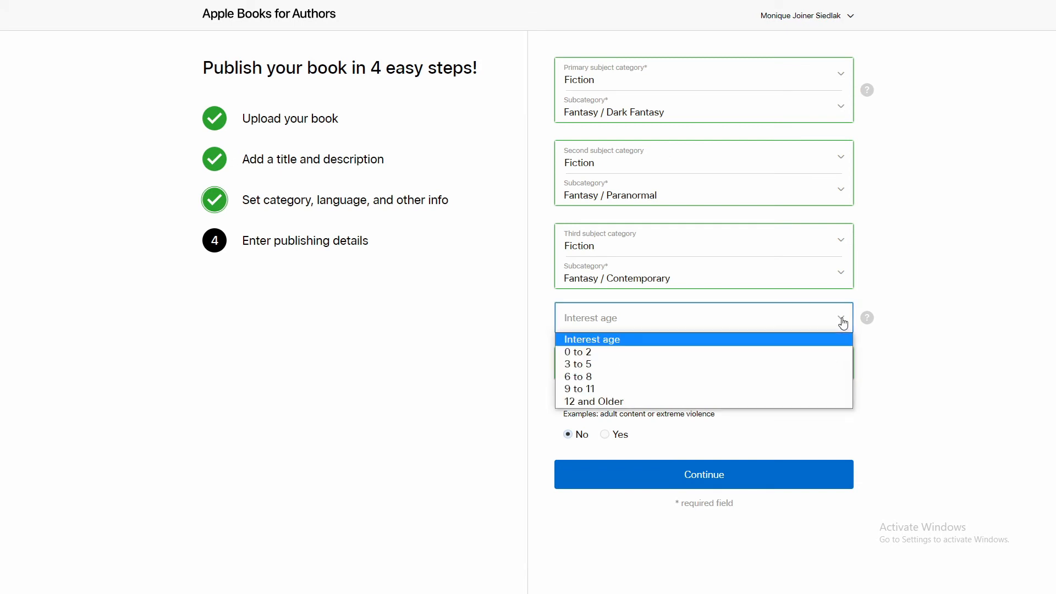
click(707, 407)
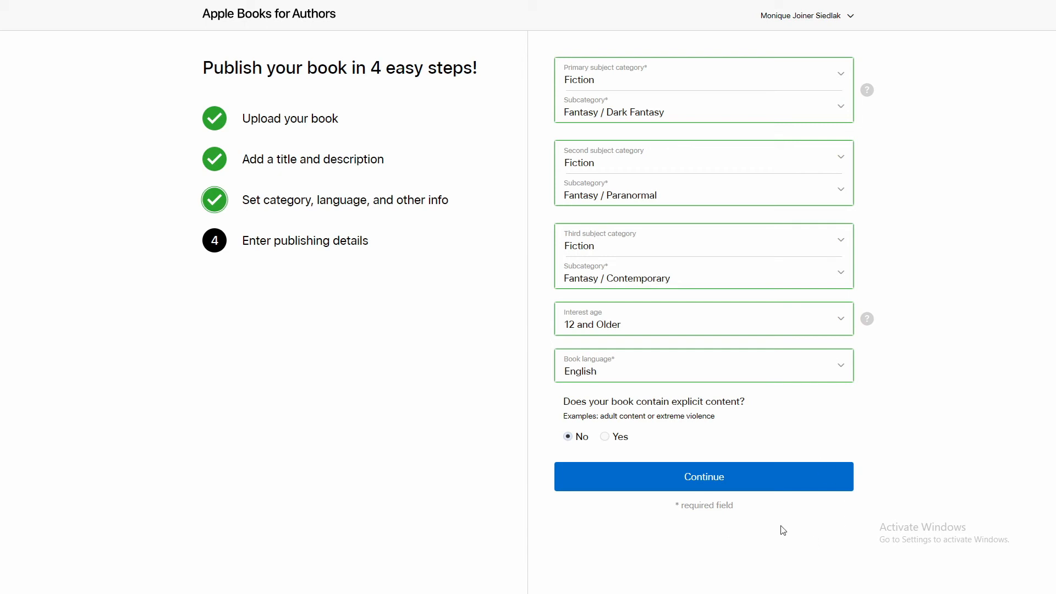
click(605, 436)
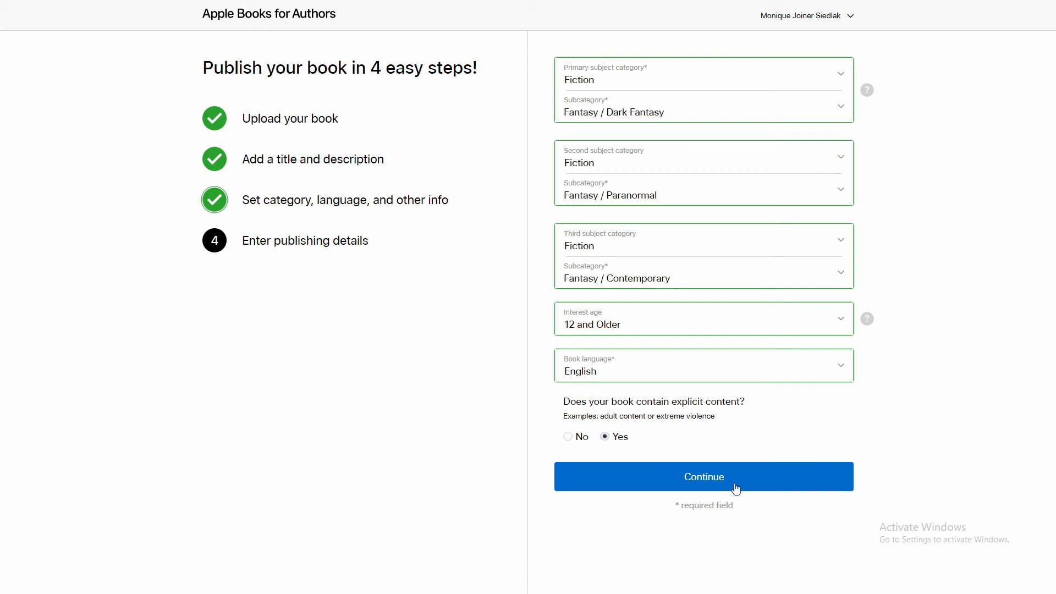
click(705, 474)
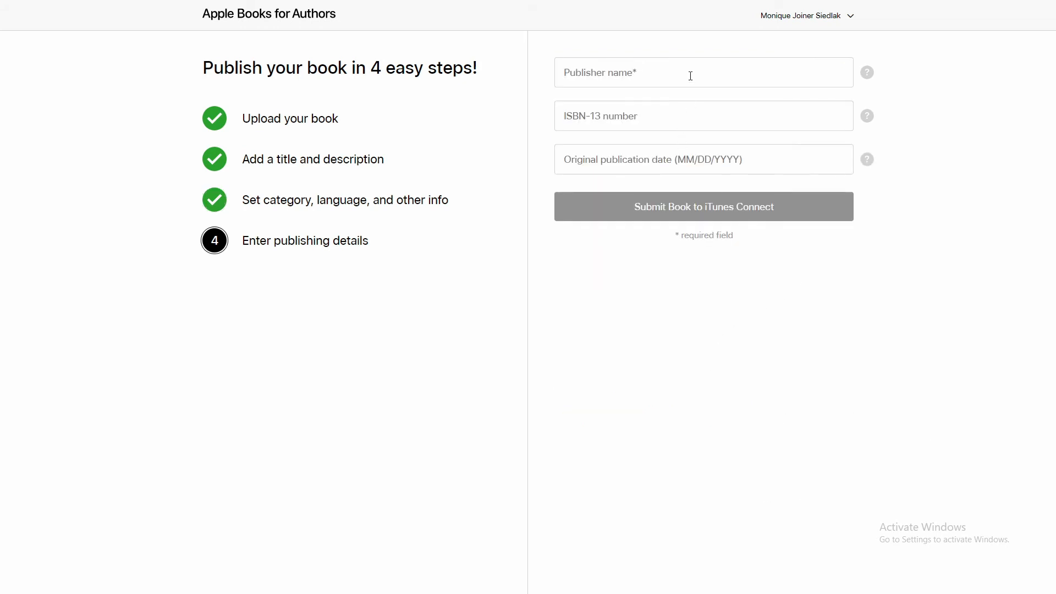
right_click(647, 72)
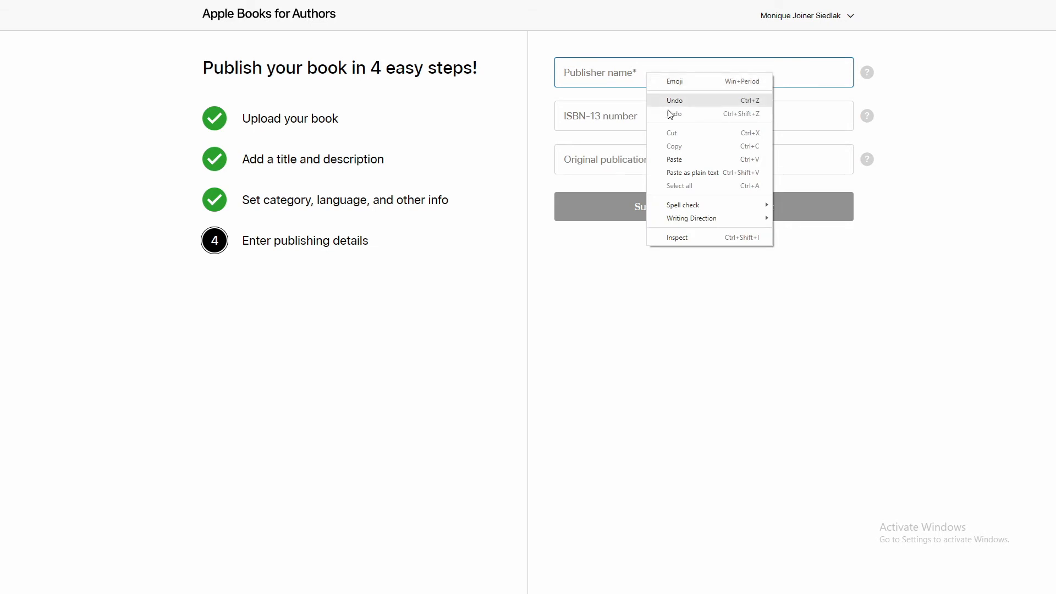
click(680, 158)
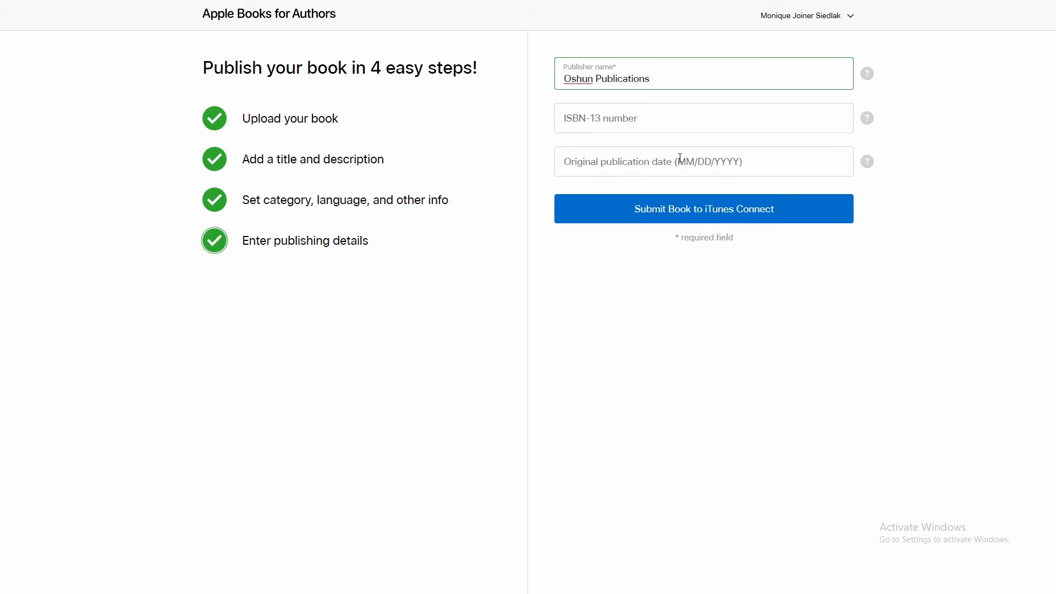
text(, LLC)
right_click(593, 118)
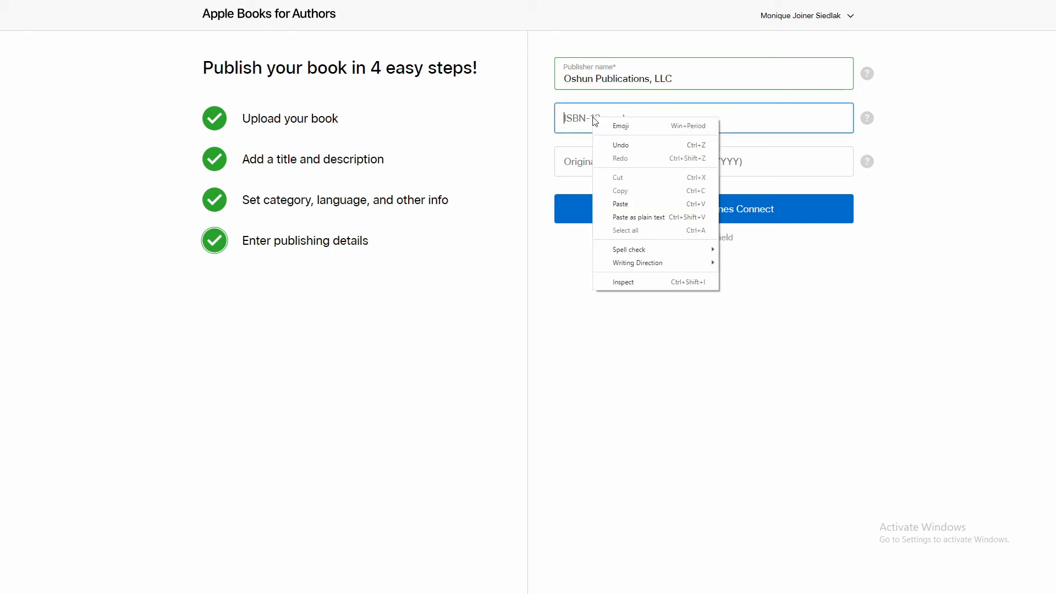
click(631, 204)
Set the original publication date to 06/25/2021 and submit the book to iTunes Connect
click(647, 169)
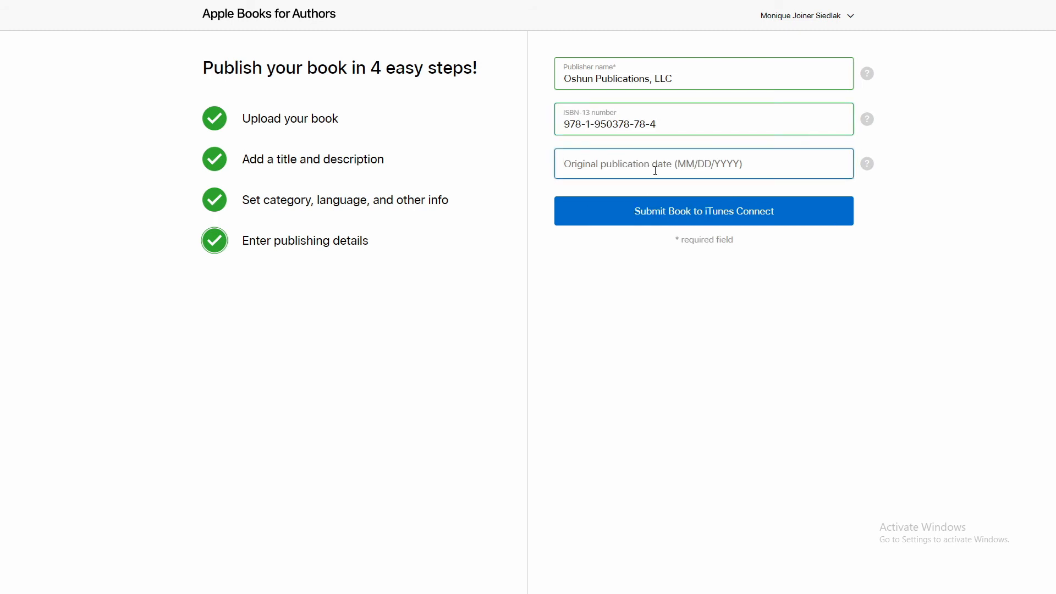
text(06/)
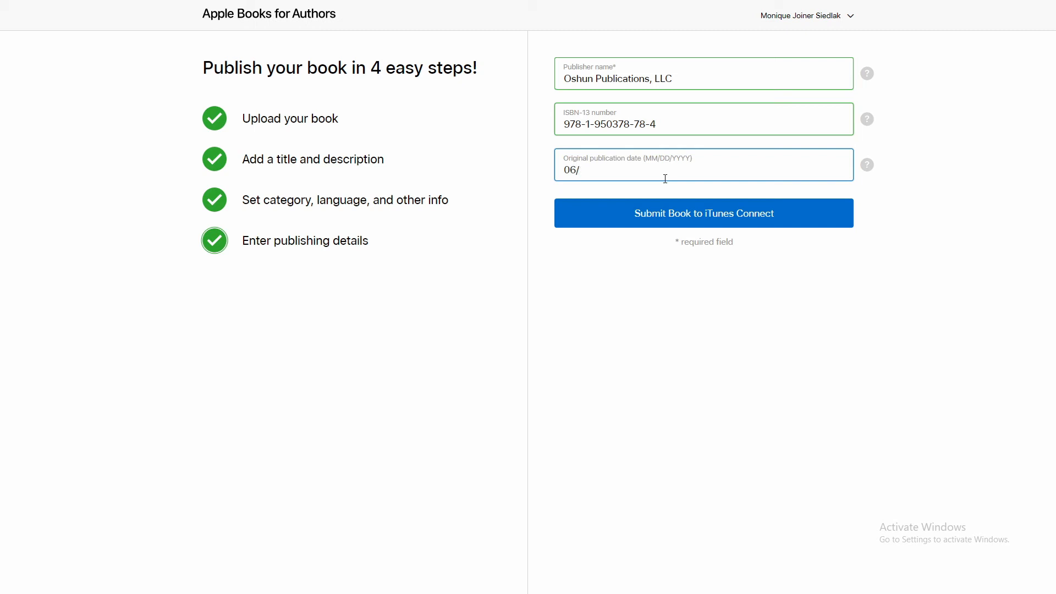
text(25/2021)
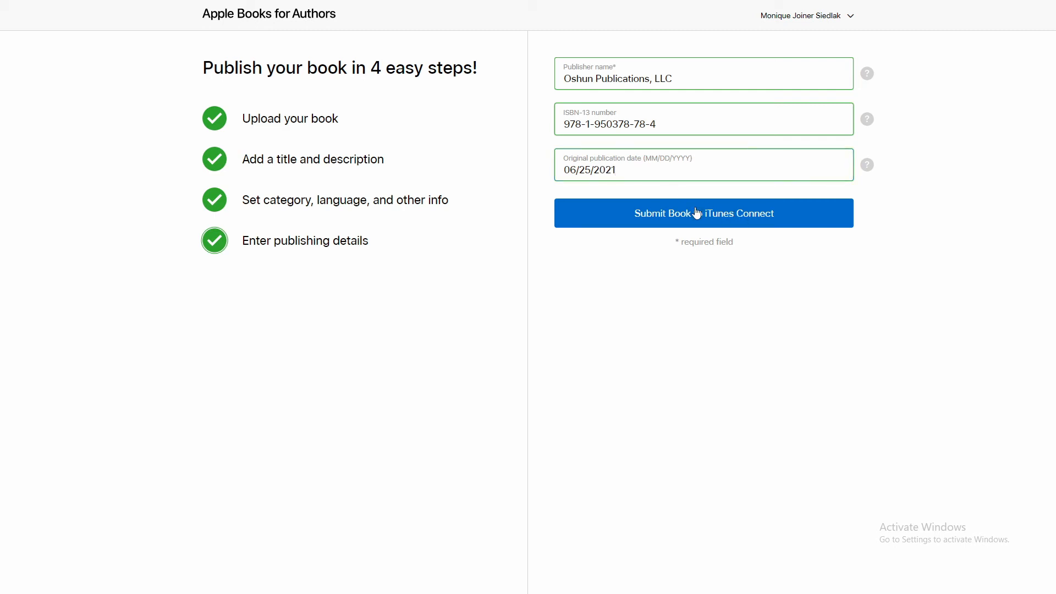
click(698, 215)
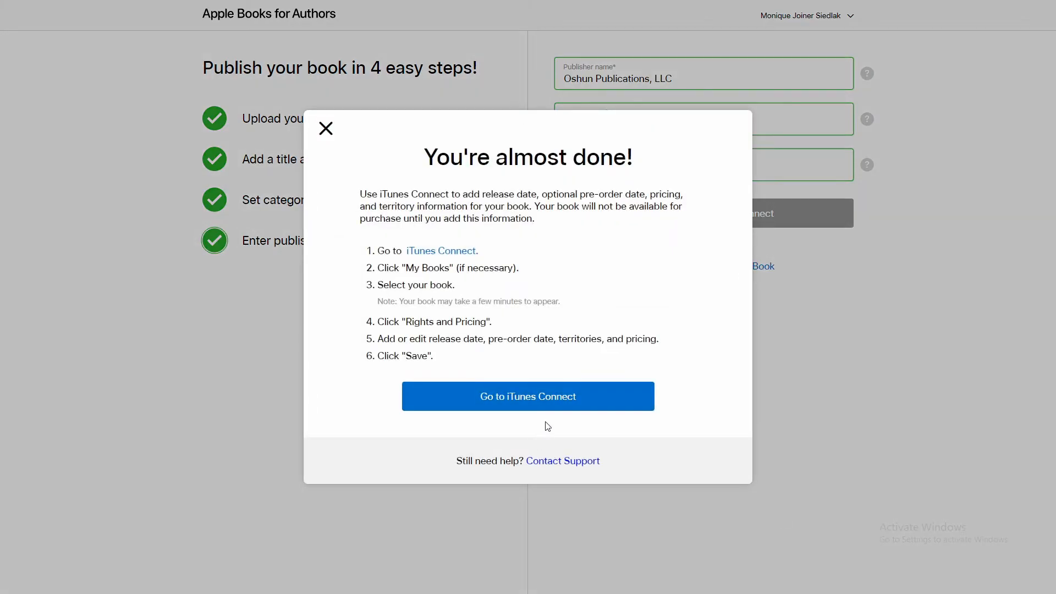
Go to iTunes Connect, open Ancestor's Magic under My Books, and review the book's metadata and assets
click(531, 401)
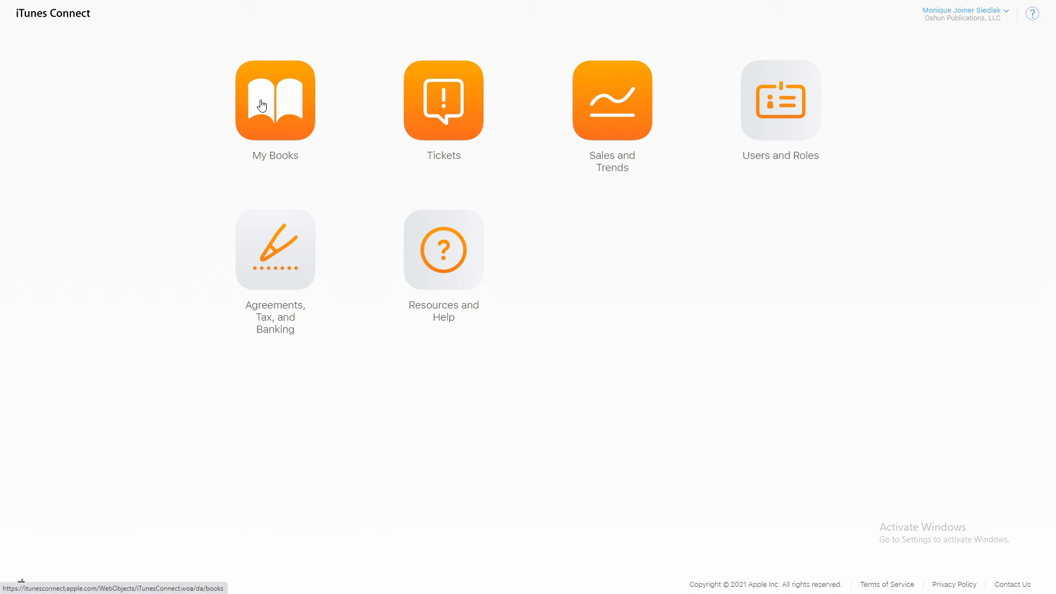
click(283, 115)
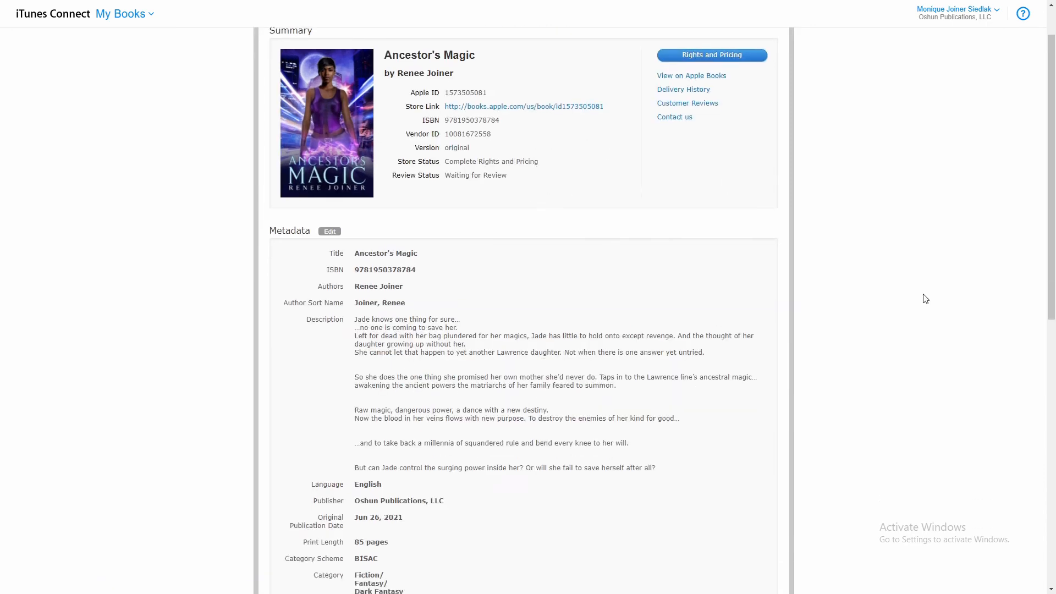
scroll(924, 297, down, 1)
scroll(925, 293, down, 2)
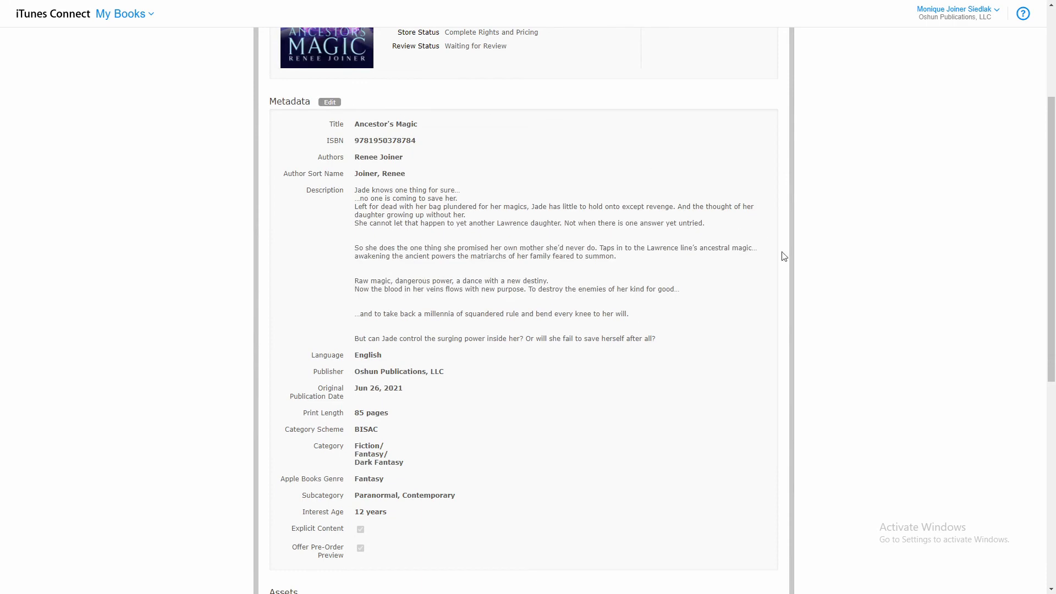
scroll(856, 313, down, 6)
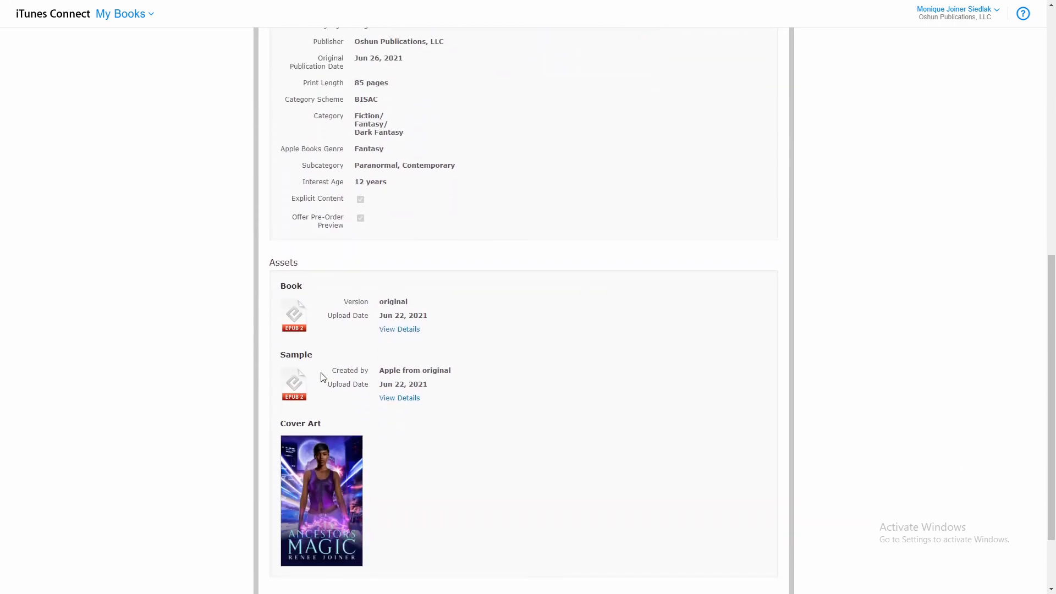
scroll(868, 403, down, 2)
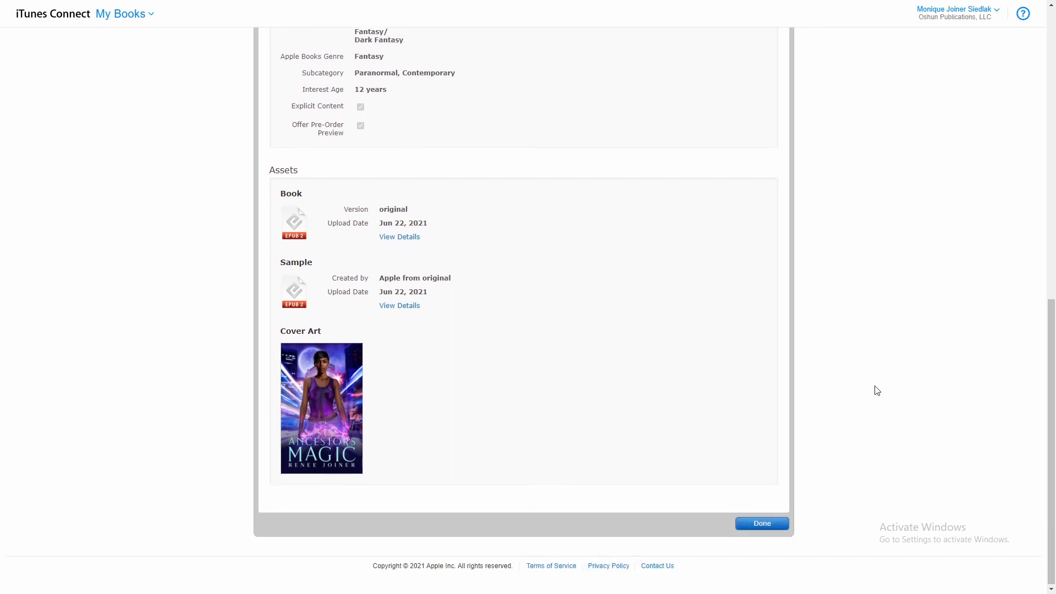
scroll(889, 346, up, 11)
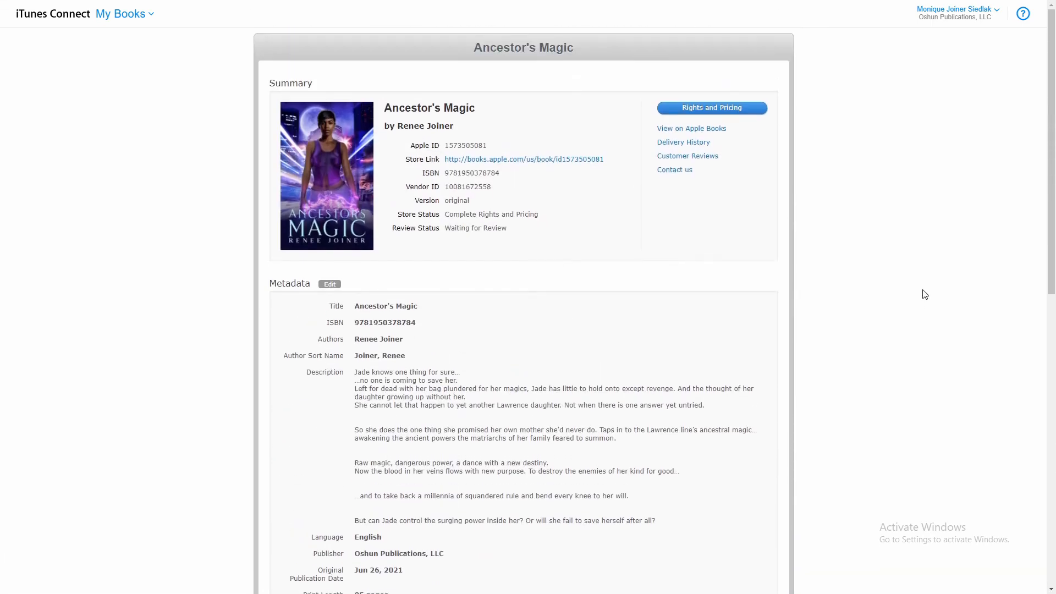
Start adding new countries or regions in the book's Rights and Pricing, with base currency USD - US Dollar and release type New Release
click(716, 109)
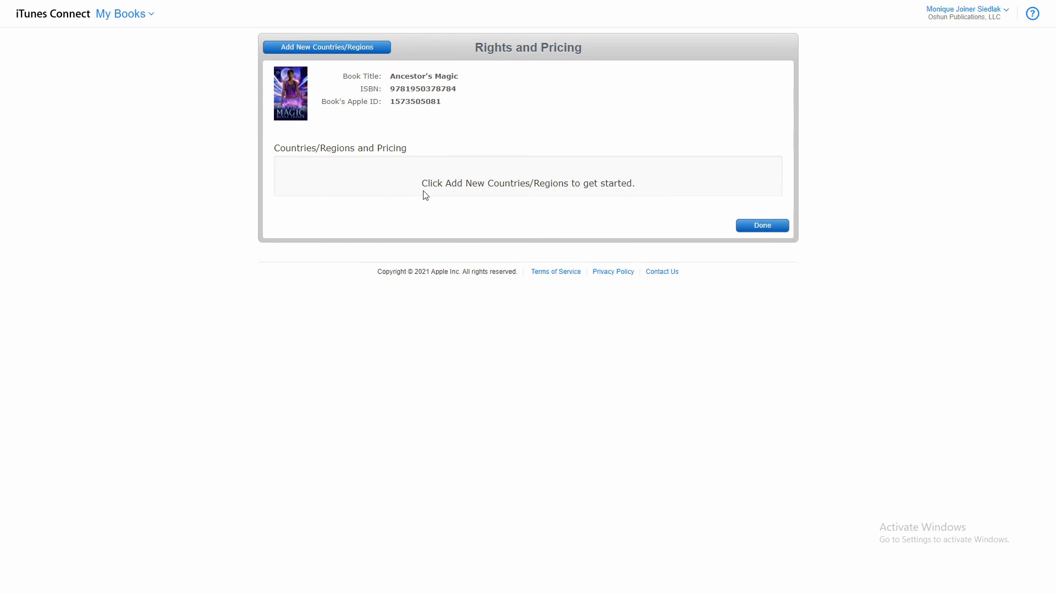
click(318, 50)
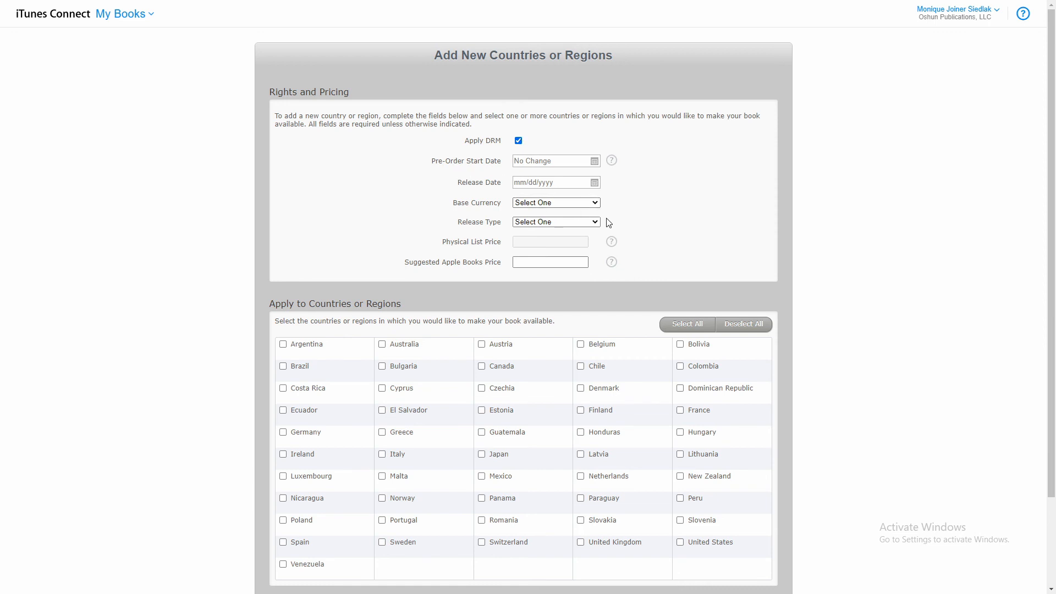
click(594, 206)
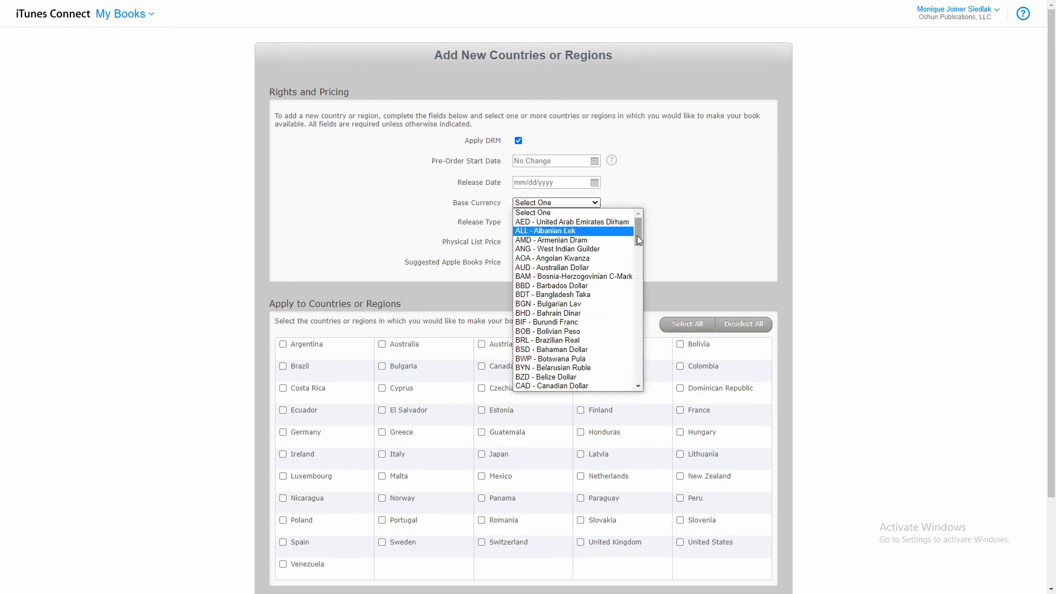
drag(637, 240, 638, 362)
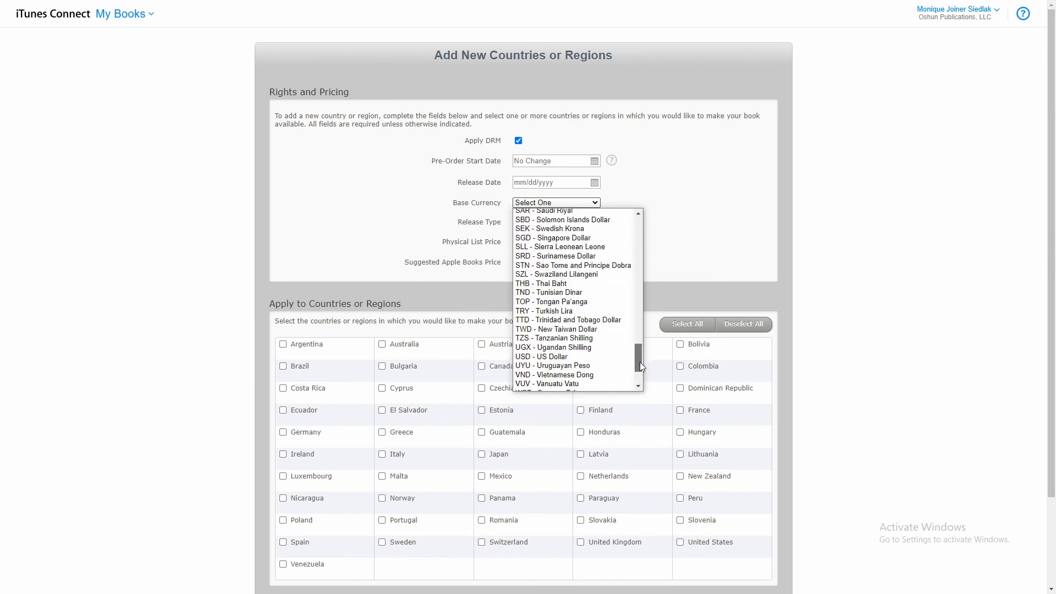
click(579, 356)
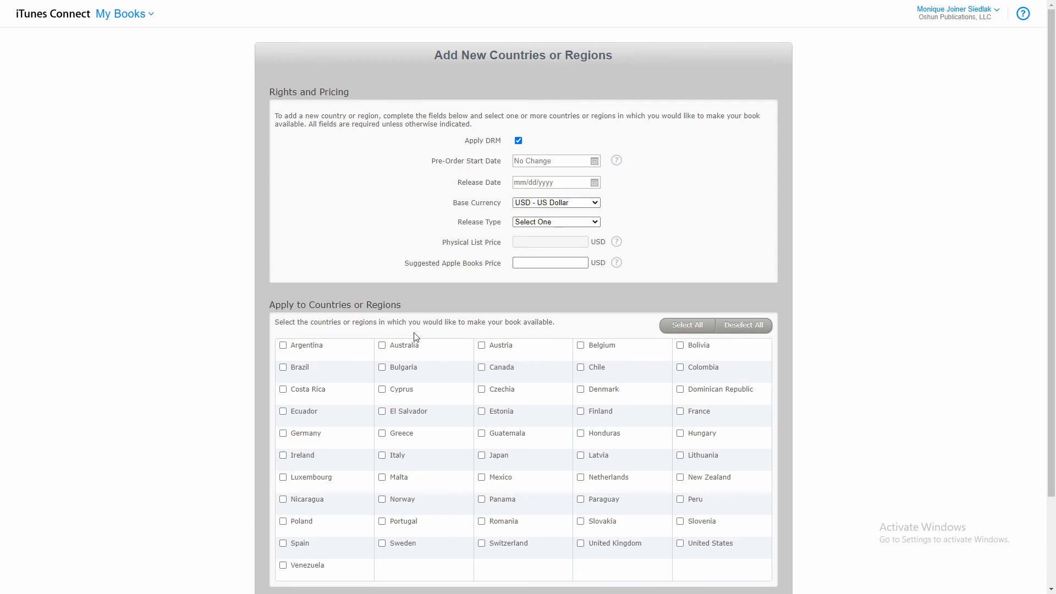
click(596, 222)
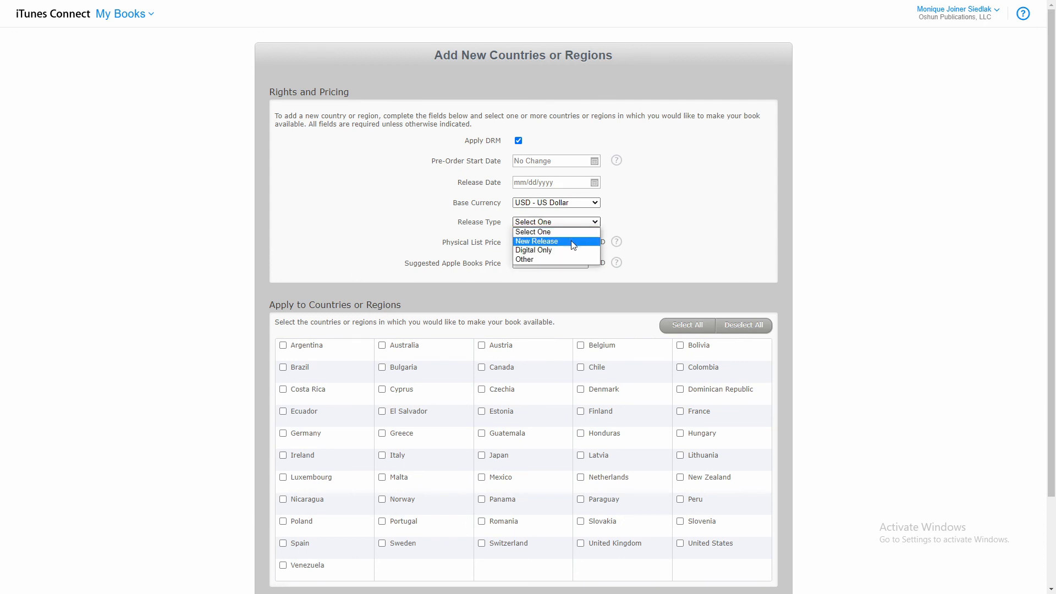
click(576, 240)
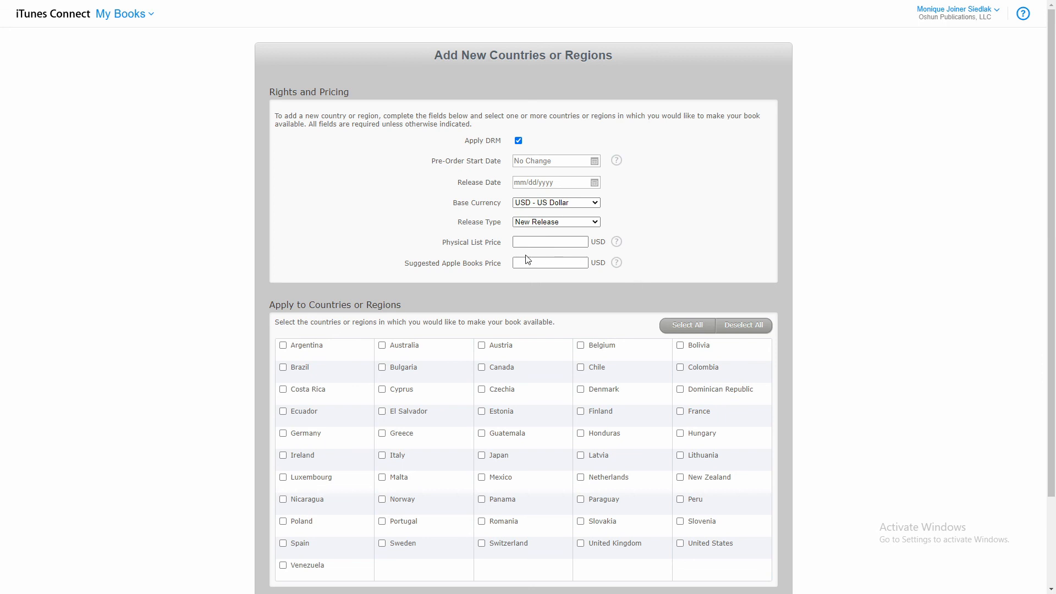
Set both the physical list price and the suggested Apple Books price to 2.99 USD
click(536, 243)
text(2.99)
click(533, 263)
text(2.99)
Apply the rights and pricing to all listed countries and regions and continue
click(687, 327)
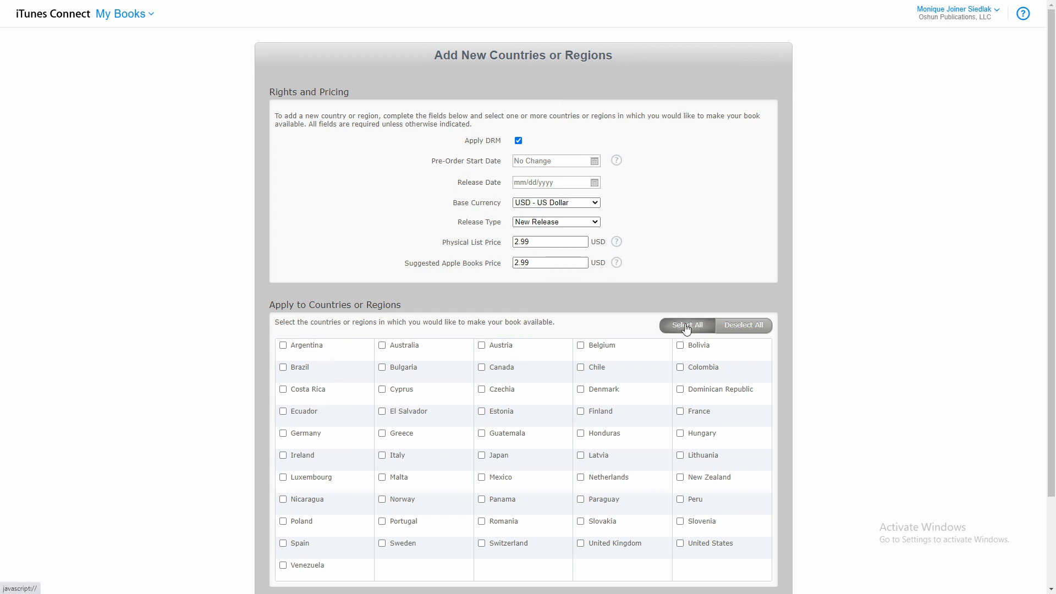
scroll(625, 387, down, 2)
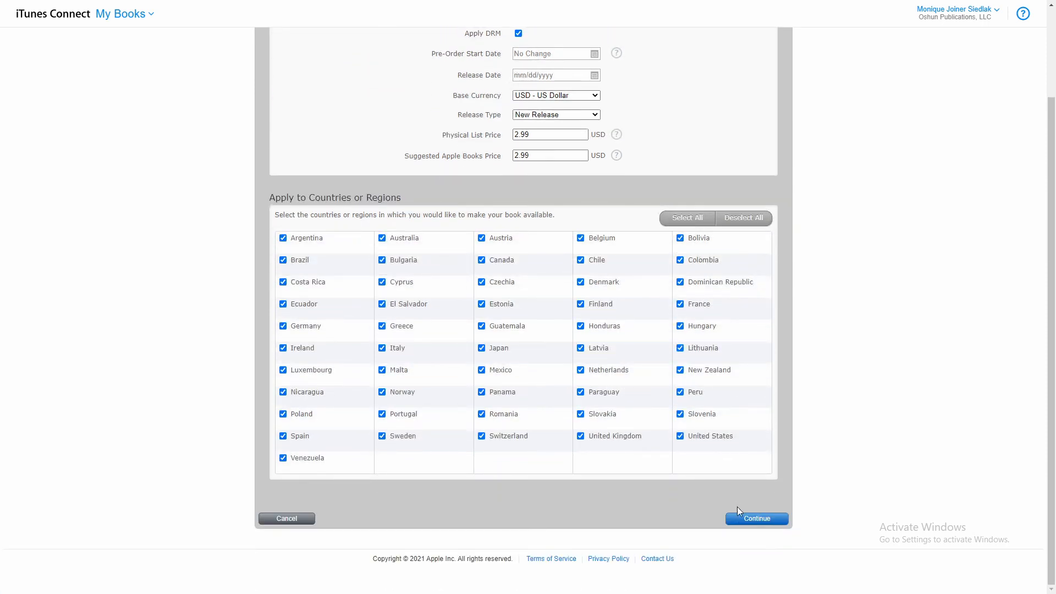
click(748, 520)
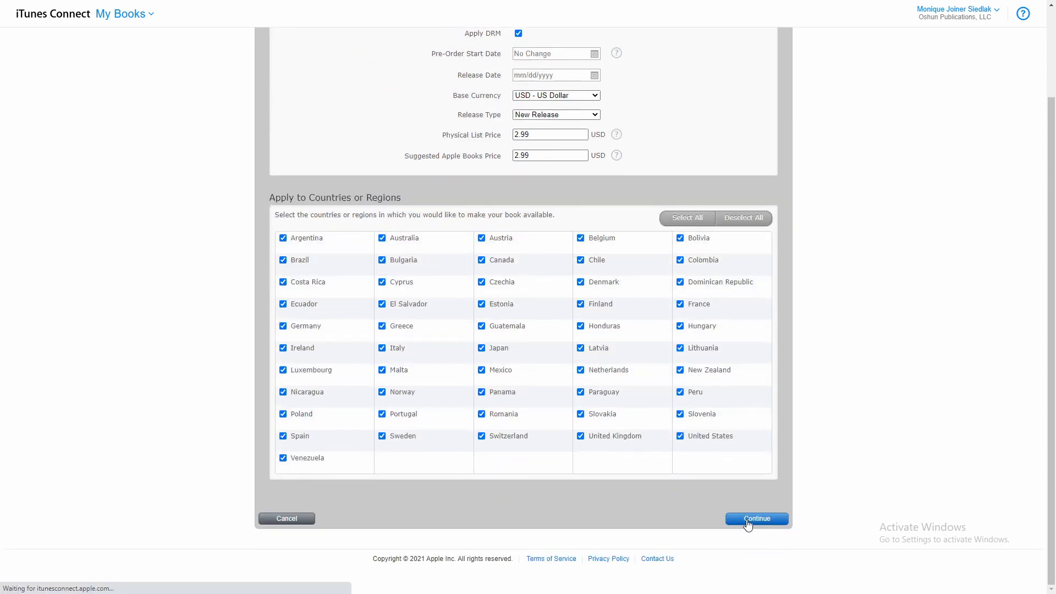